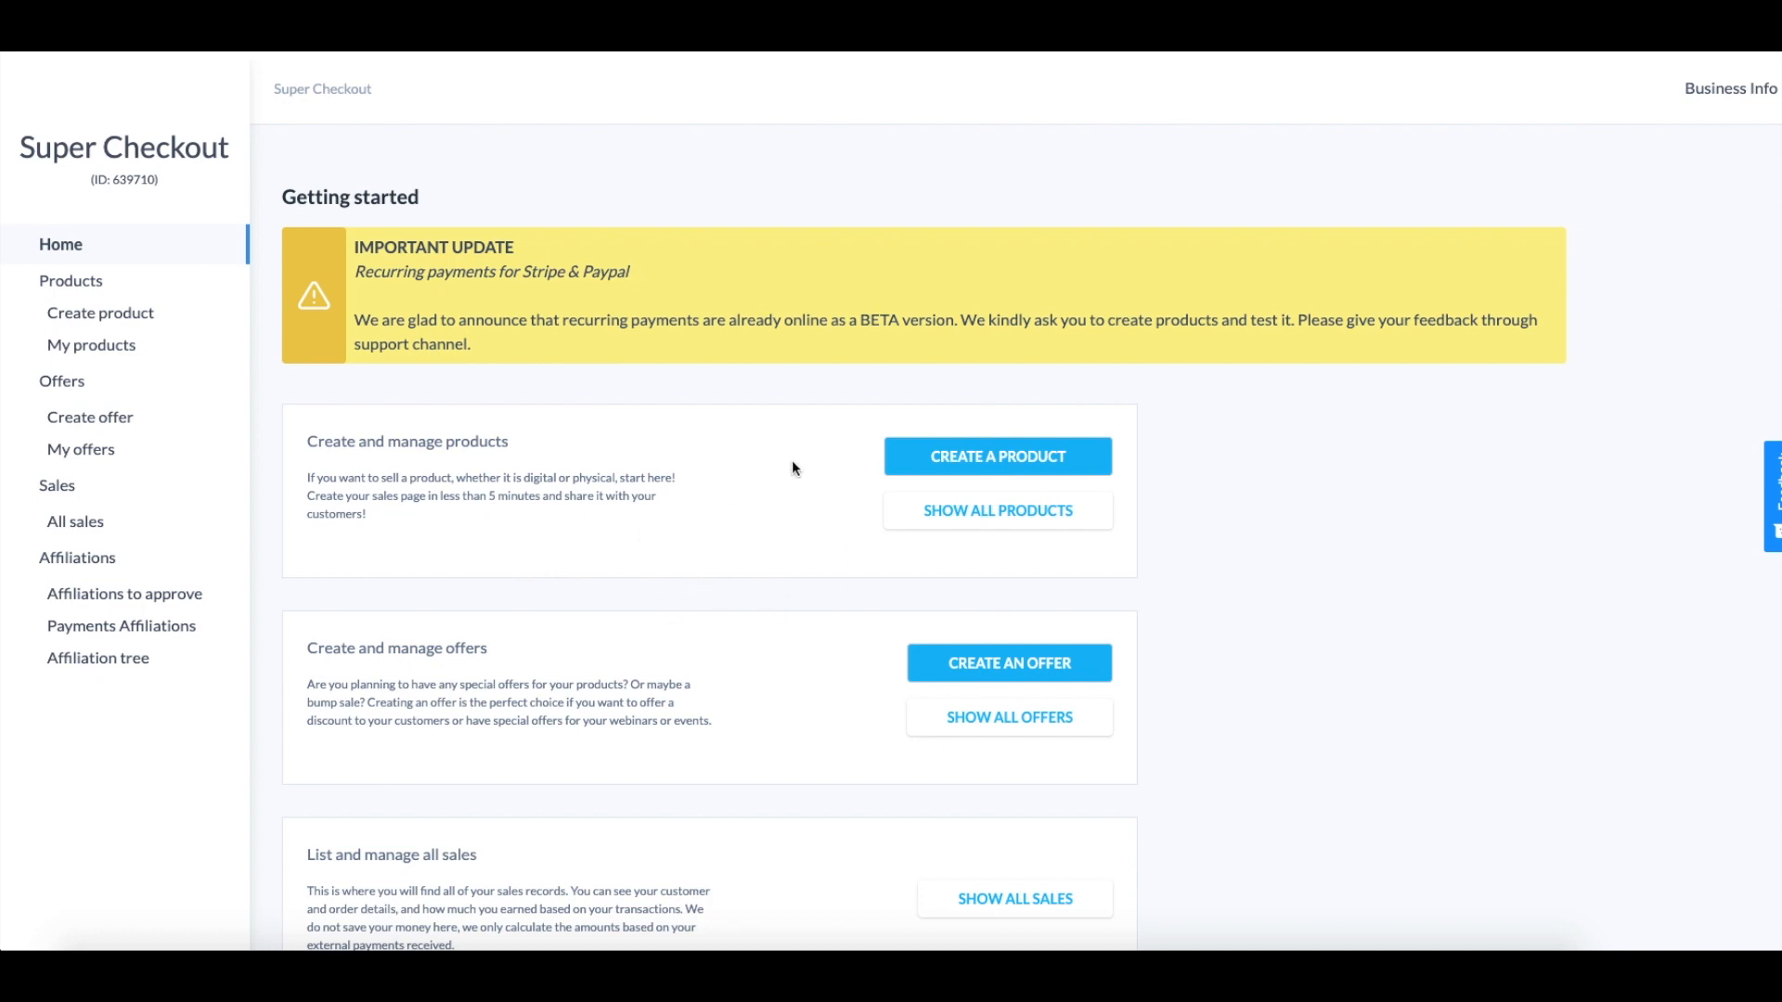
Open the Tutorial product for editing and choose Recurring payment as the payment type in its pricing settings
{"action": "left_click", "coordinate": [128, 345]}
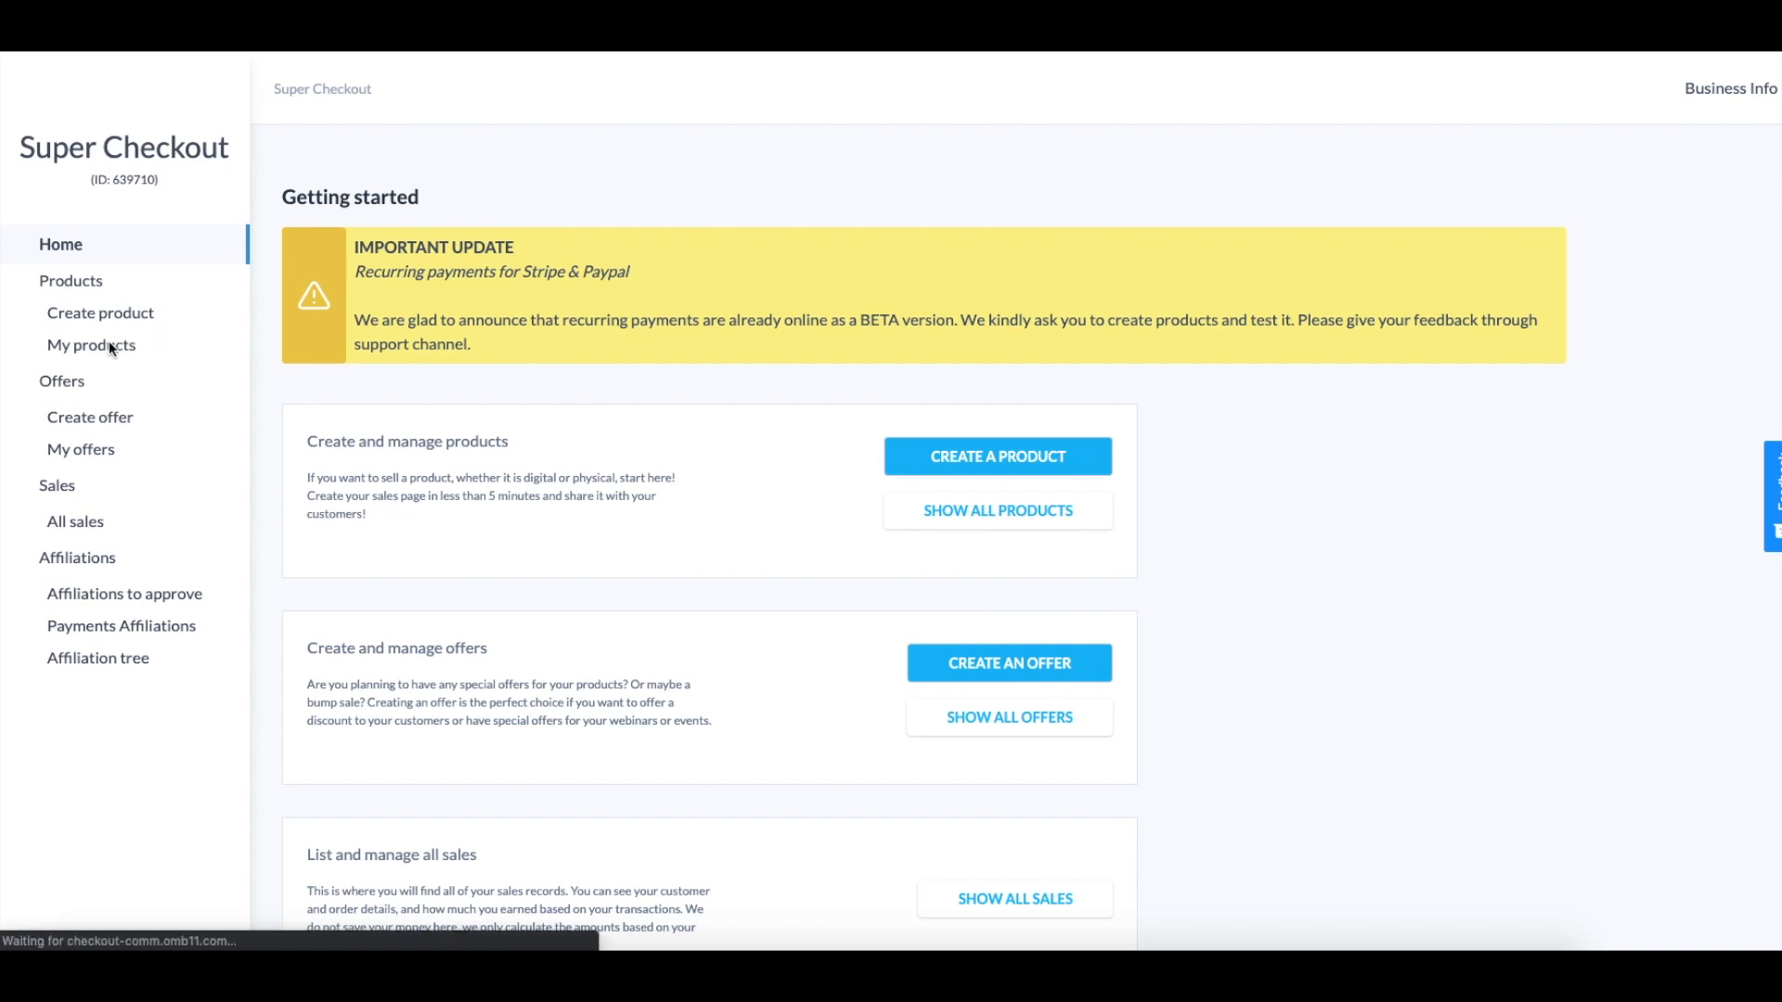
{"action": "left_click", "coordinate": [58, 311]}
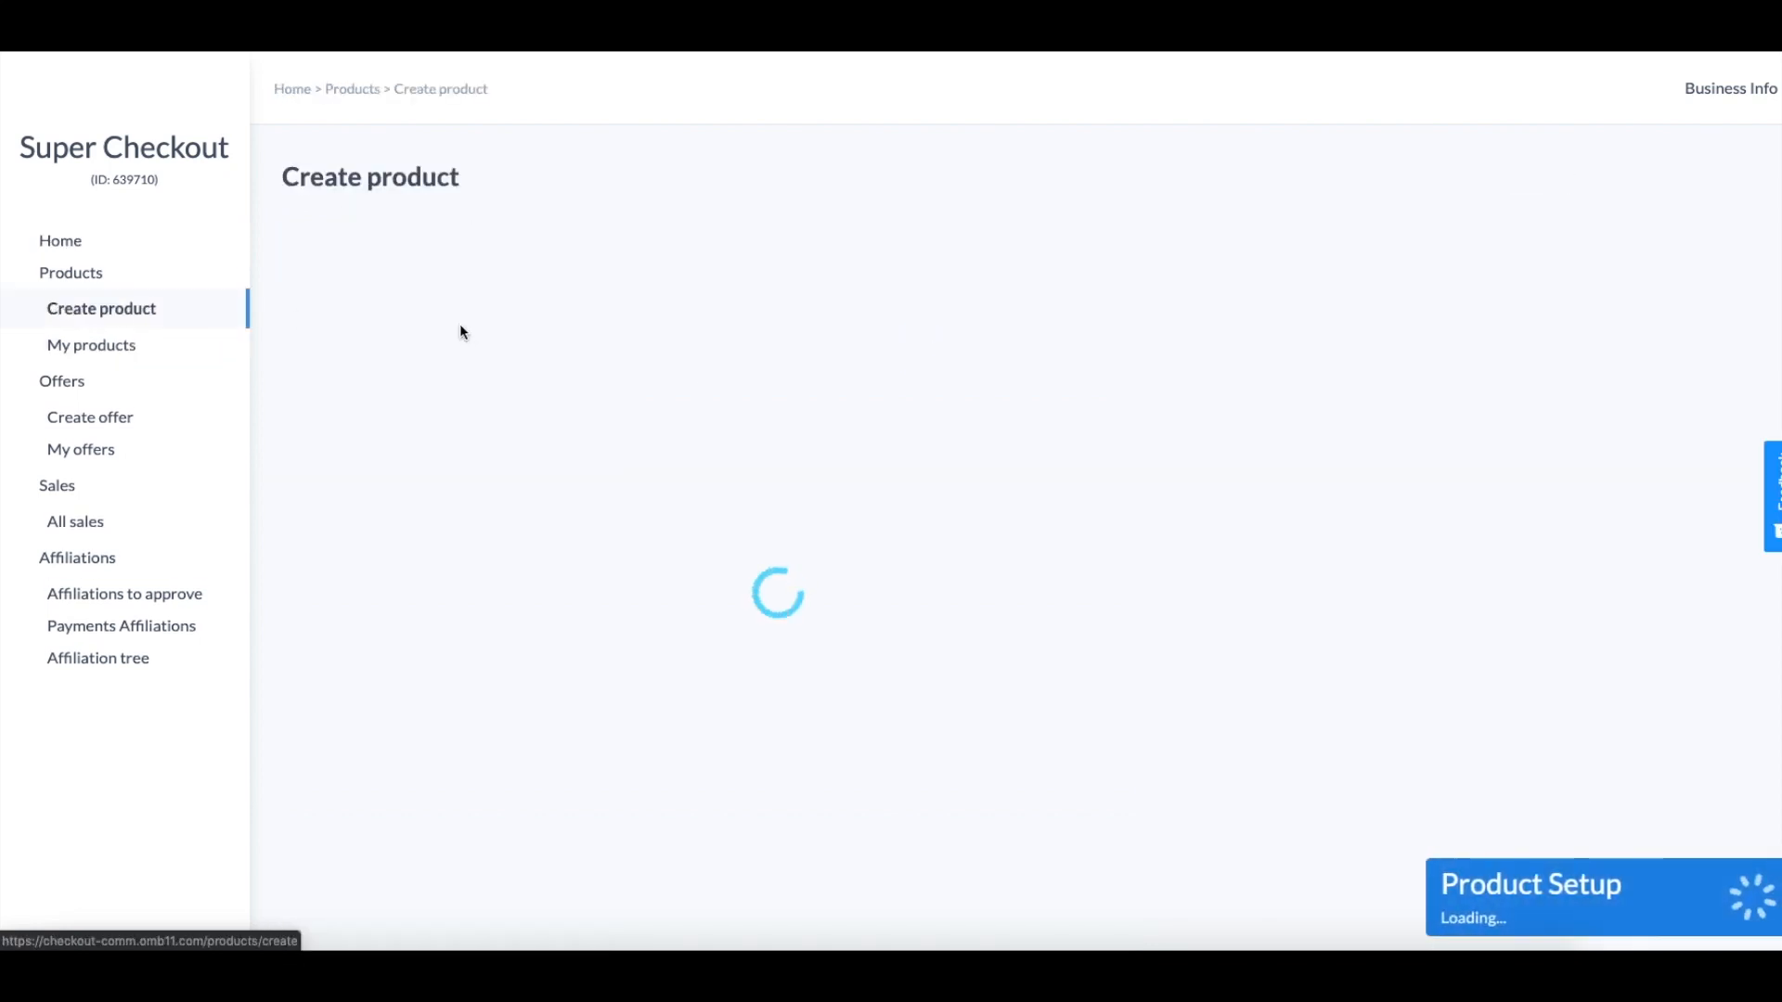
{"action": "left_click", "coordinate": [144, 350]}
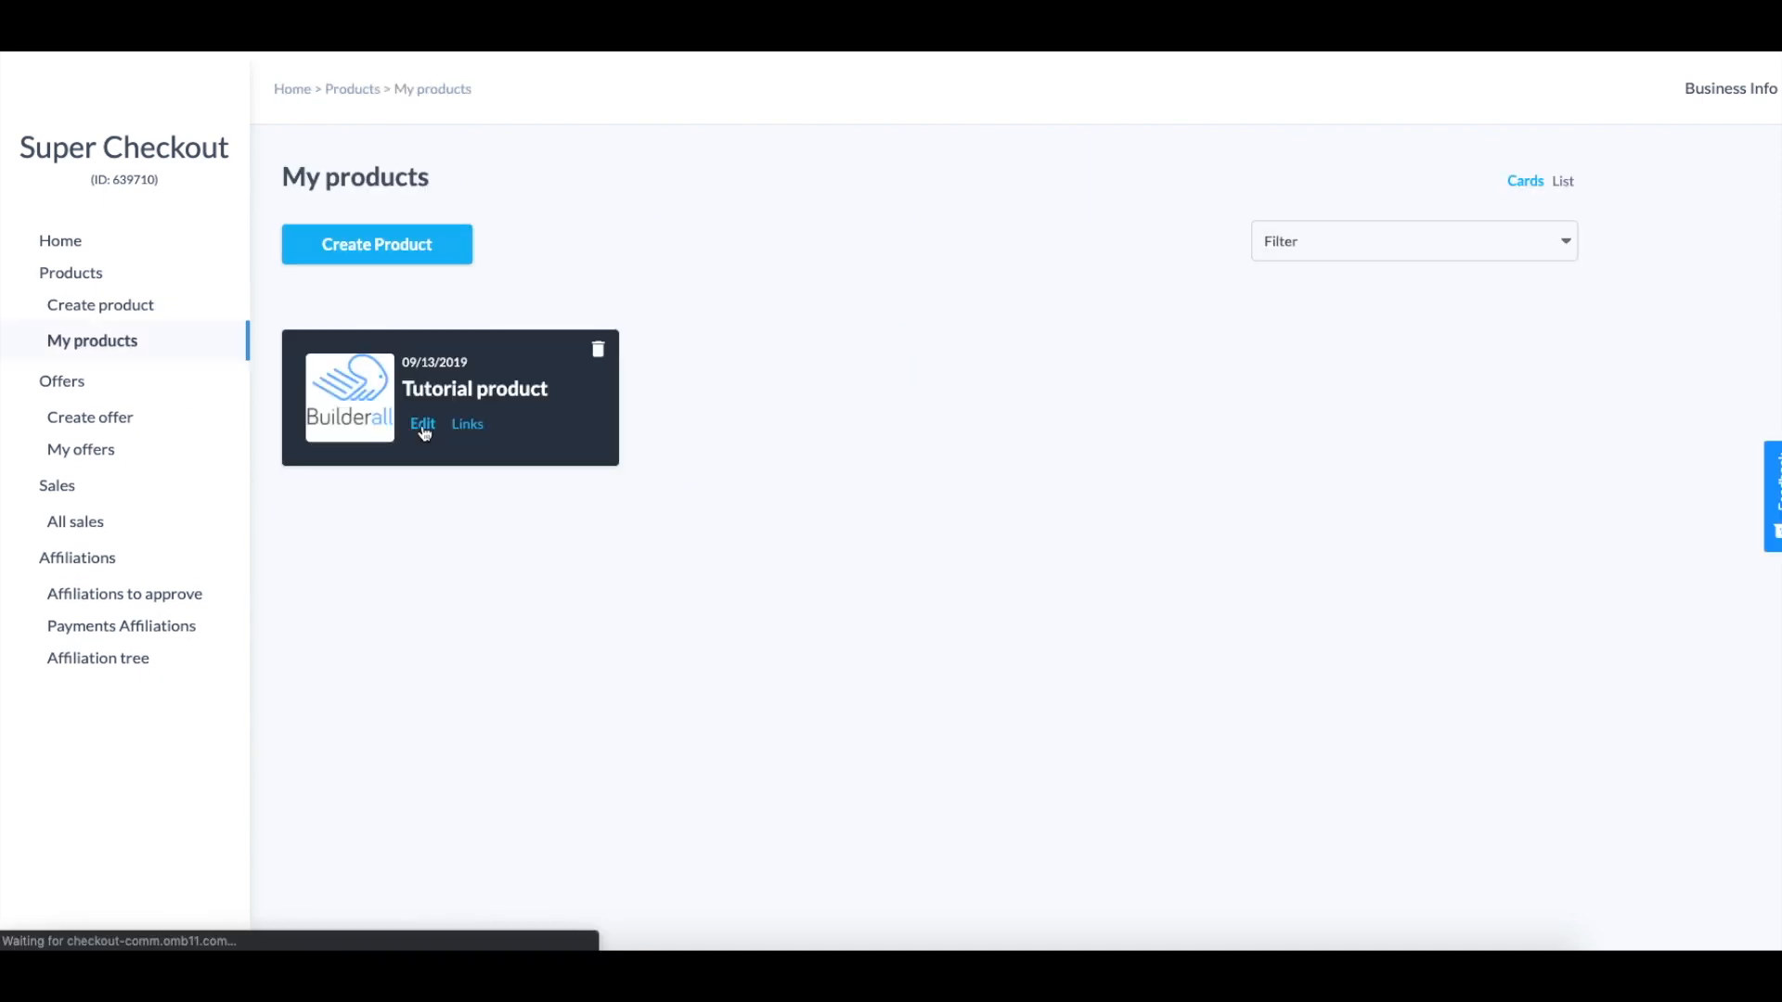
{"action": "left_click", "coordinate": [422, 424]}
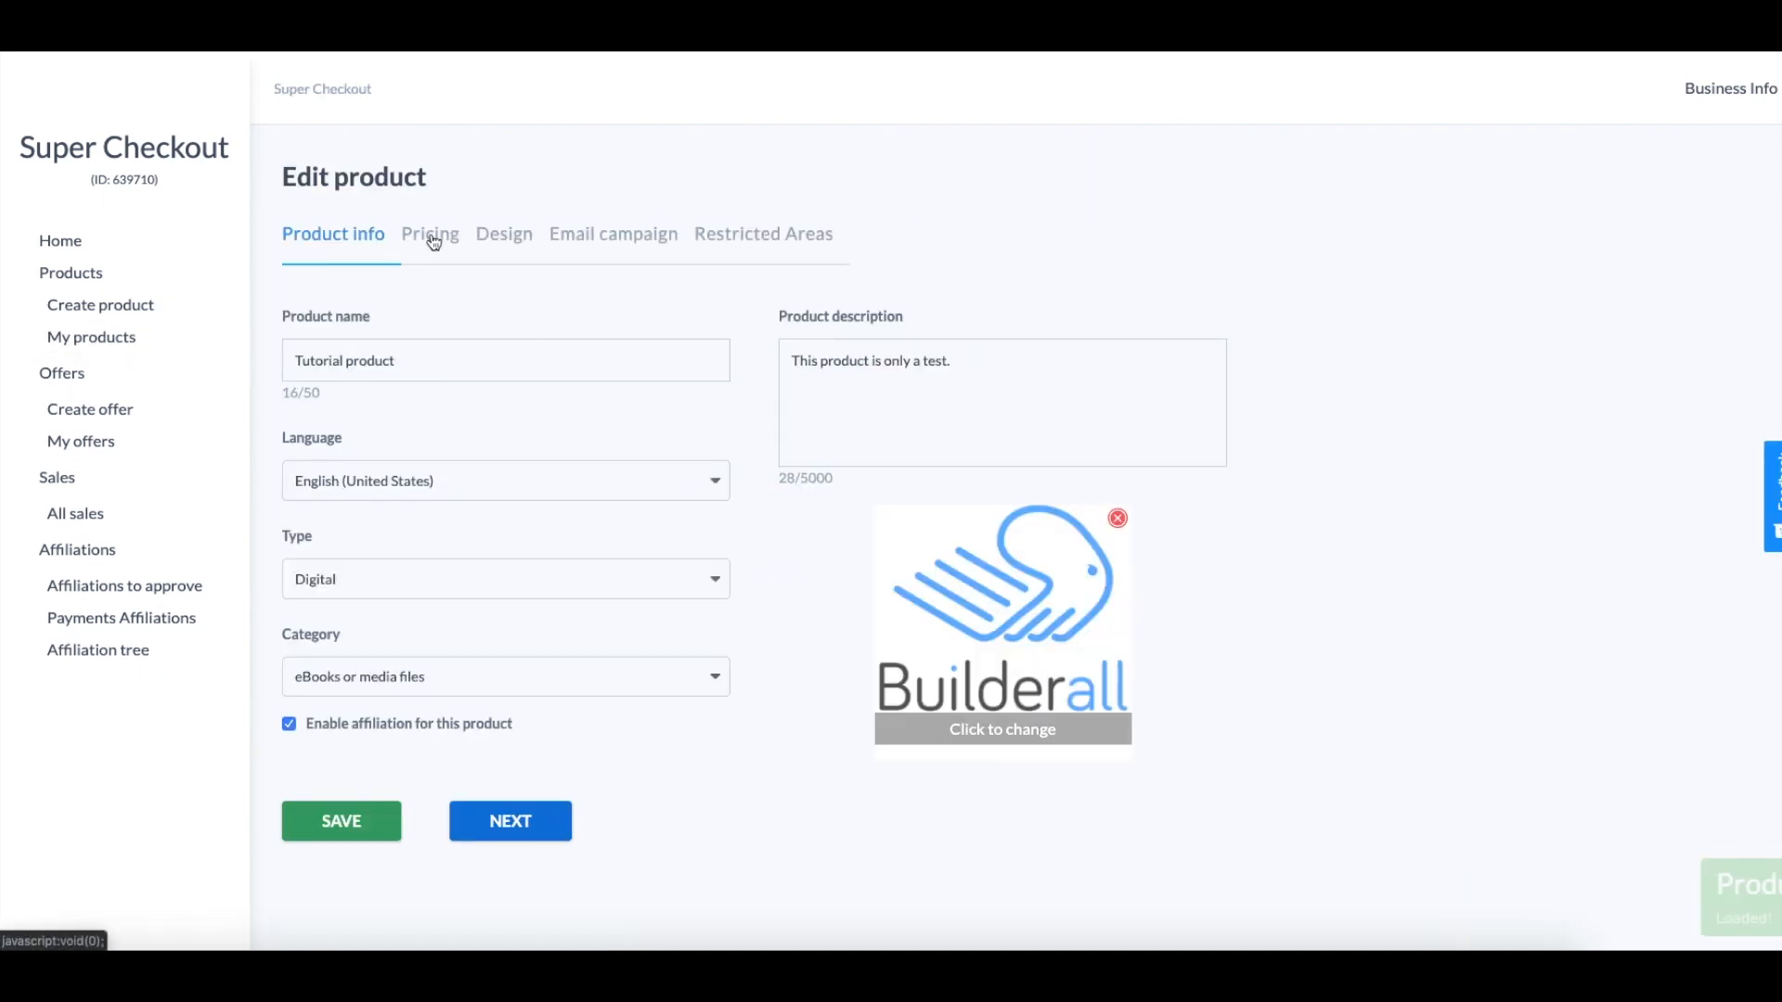
{"action": "left_click", "coordinate": [429, 234]}
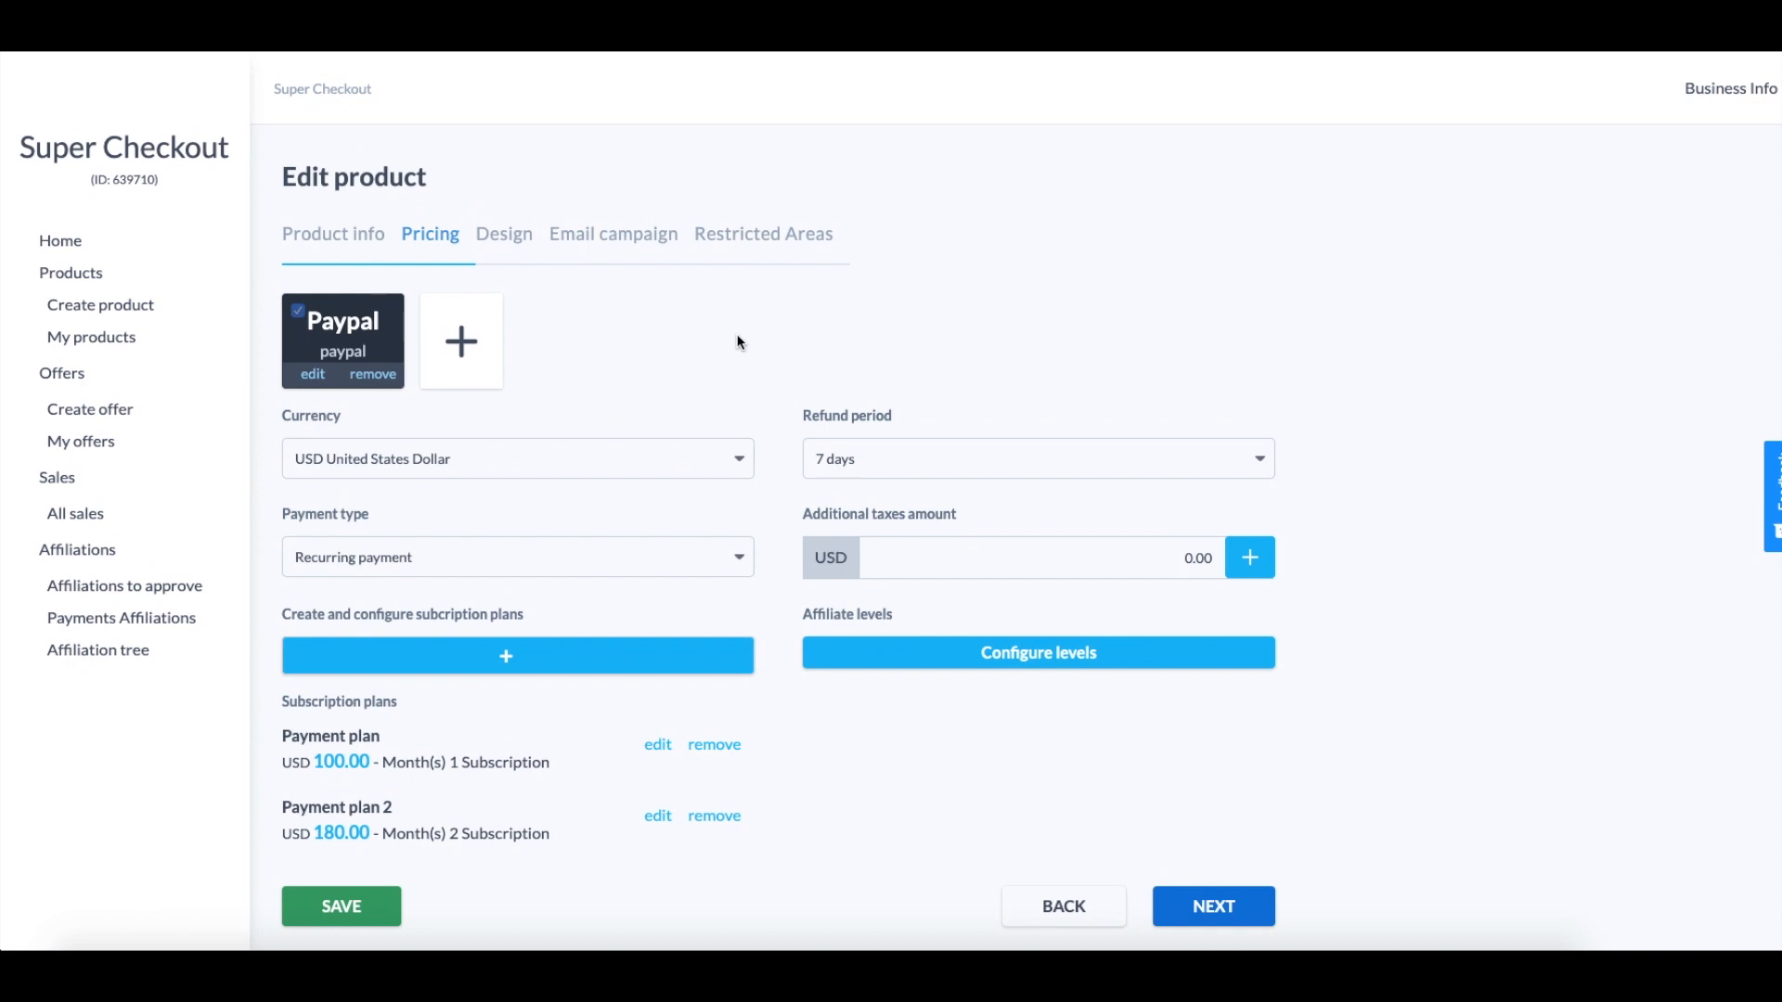
{"action": "left_click", "coordinate": [383, 559]}
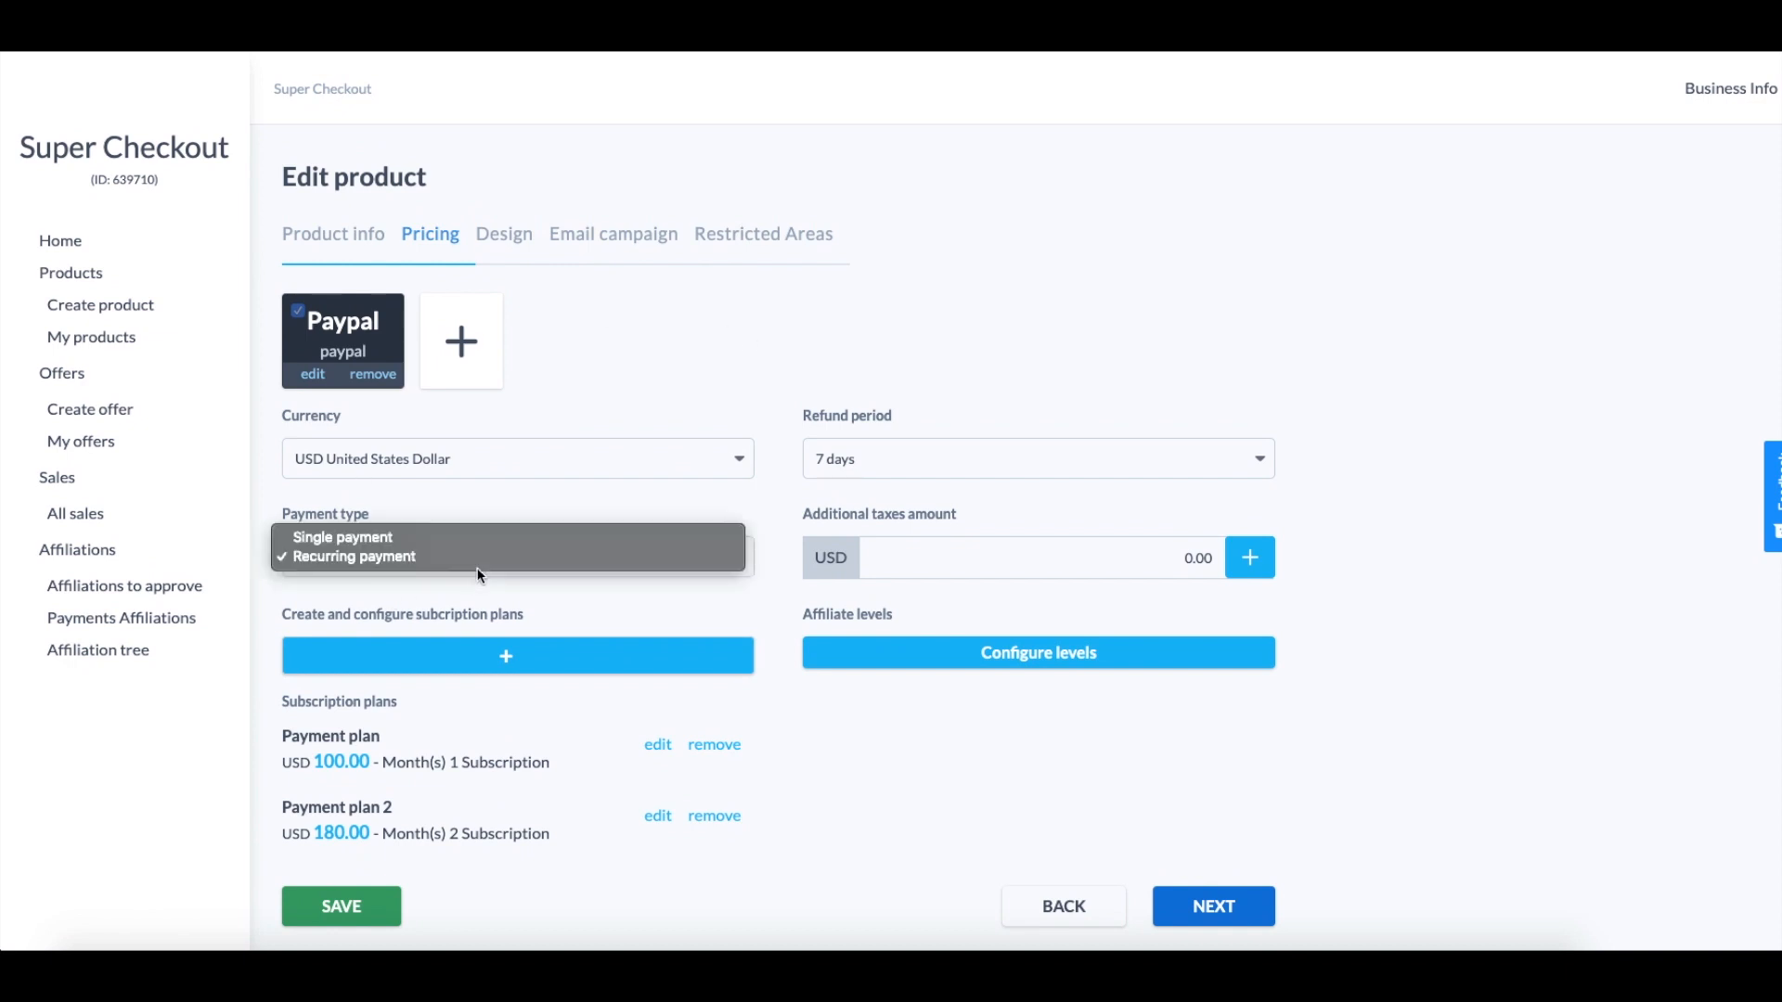
{"action": "left_click", "coordinate": [383, 556]}
Compare the PayPal and Stripe setup instructions for a new payment method, and close the payment settings without adding one
{"action": "left_click", "coordinate": [464, 360]}
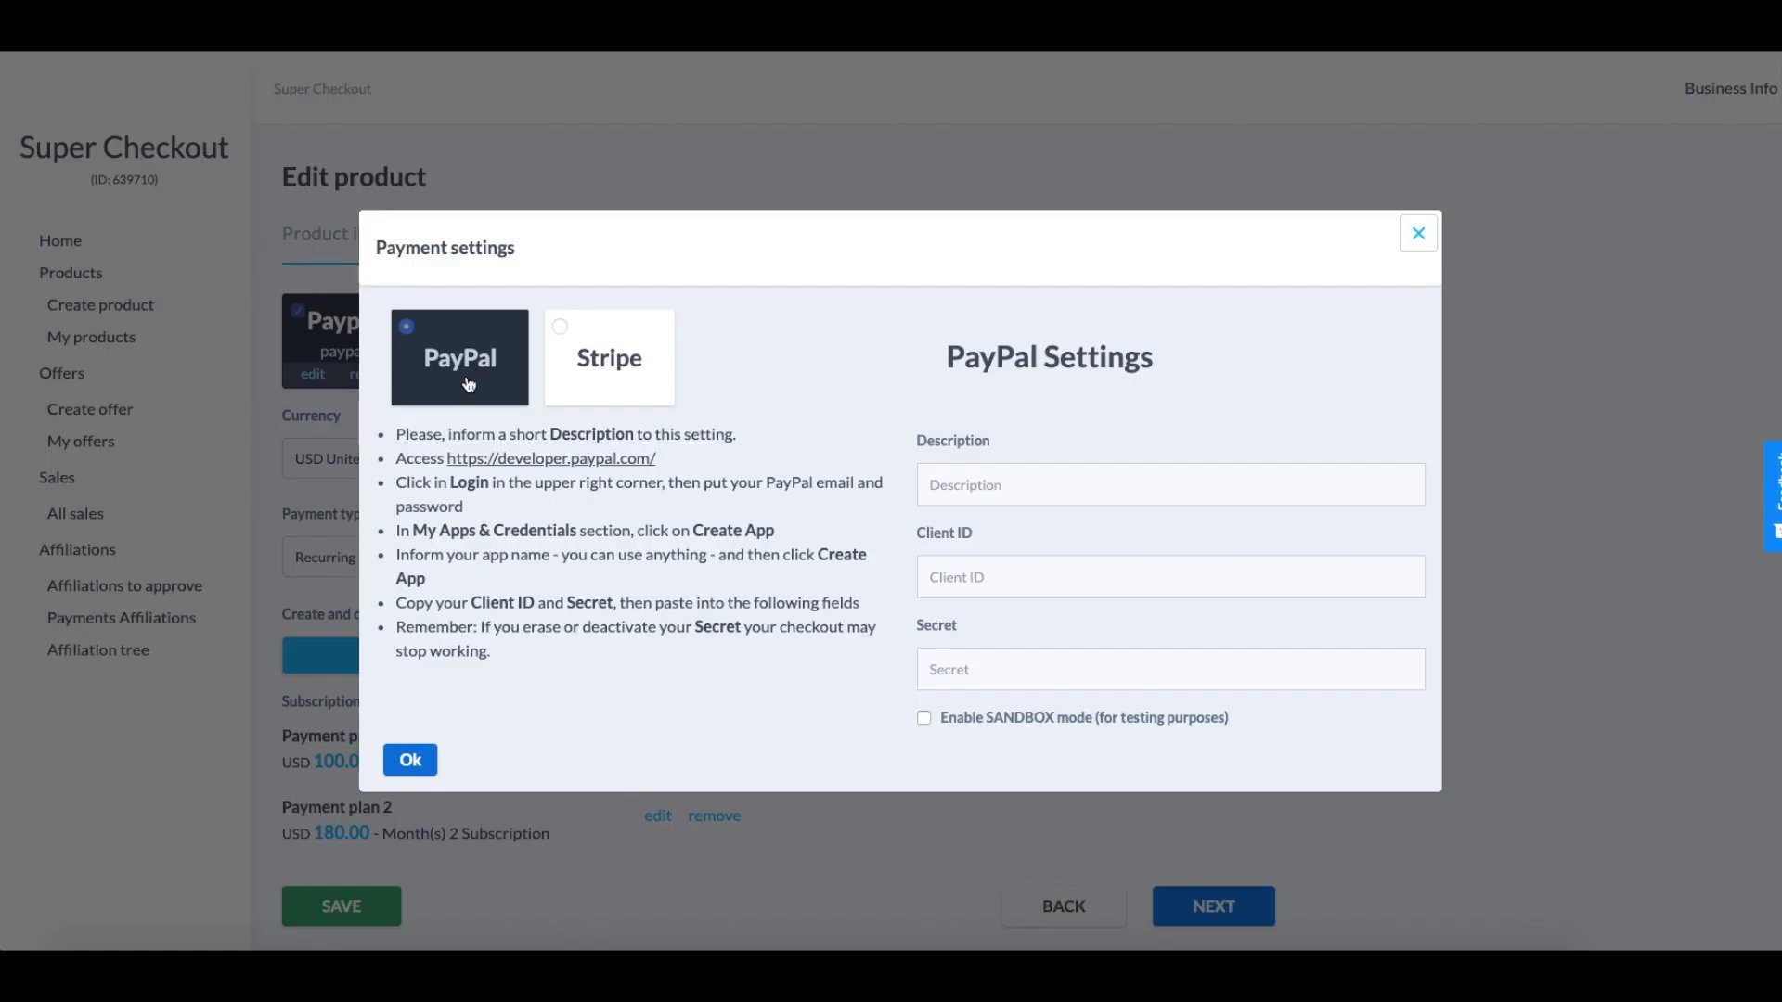
{"action": "left_click", "coordinate": [579, 371]}
{"action": "left_click", "coordinate": [445, 364]}
{"action": "left_click", "coordinate": [565, 366]}
{"action": "left_click", "coordinate": [480, 371]}
{"action": "left_click_drag", "start_coordinate": [437, 458], "coordinate": [694, 458]}
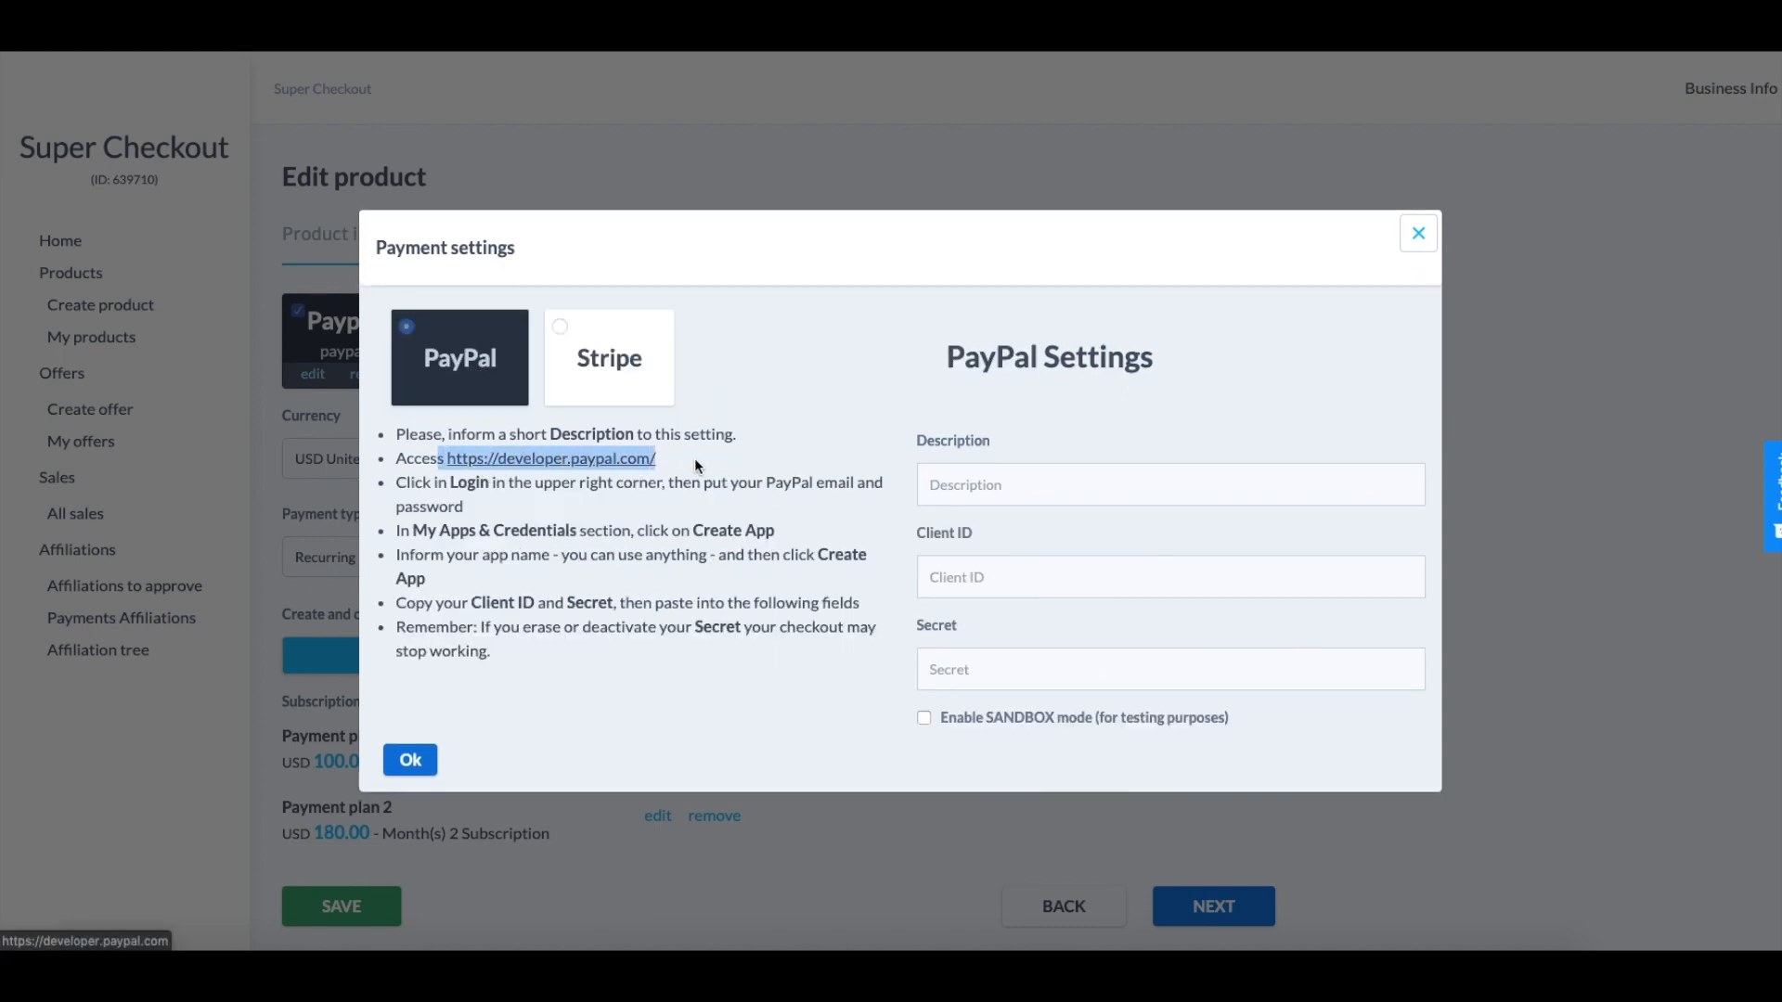
{"action": "left_click", "coordinate": [438, 782]}
{"action": "left_click", "coordinate": [1411, 238]}
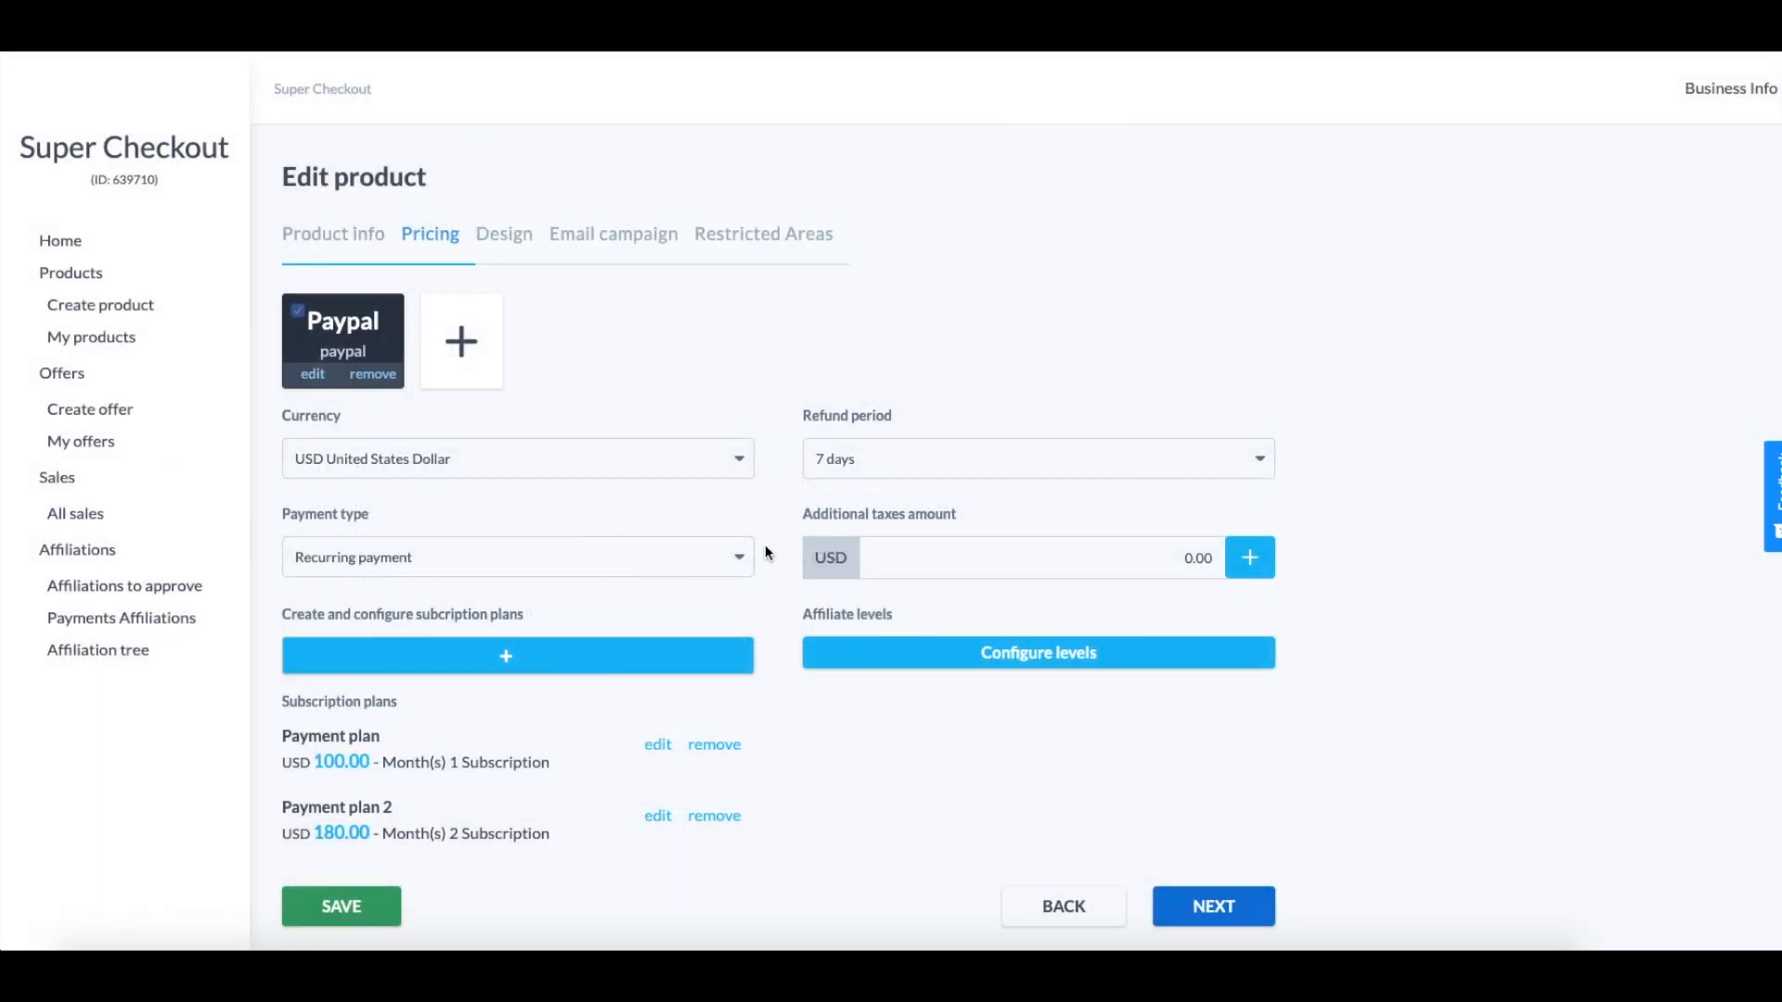
Review the refund period and payment type options, keeping 7 days and Recurring payment
{"action": "left_click", "coordinate": [868, 460]}
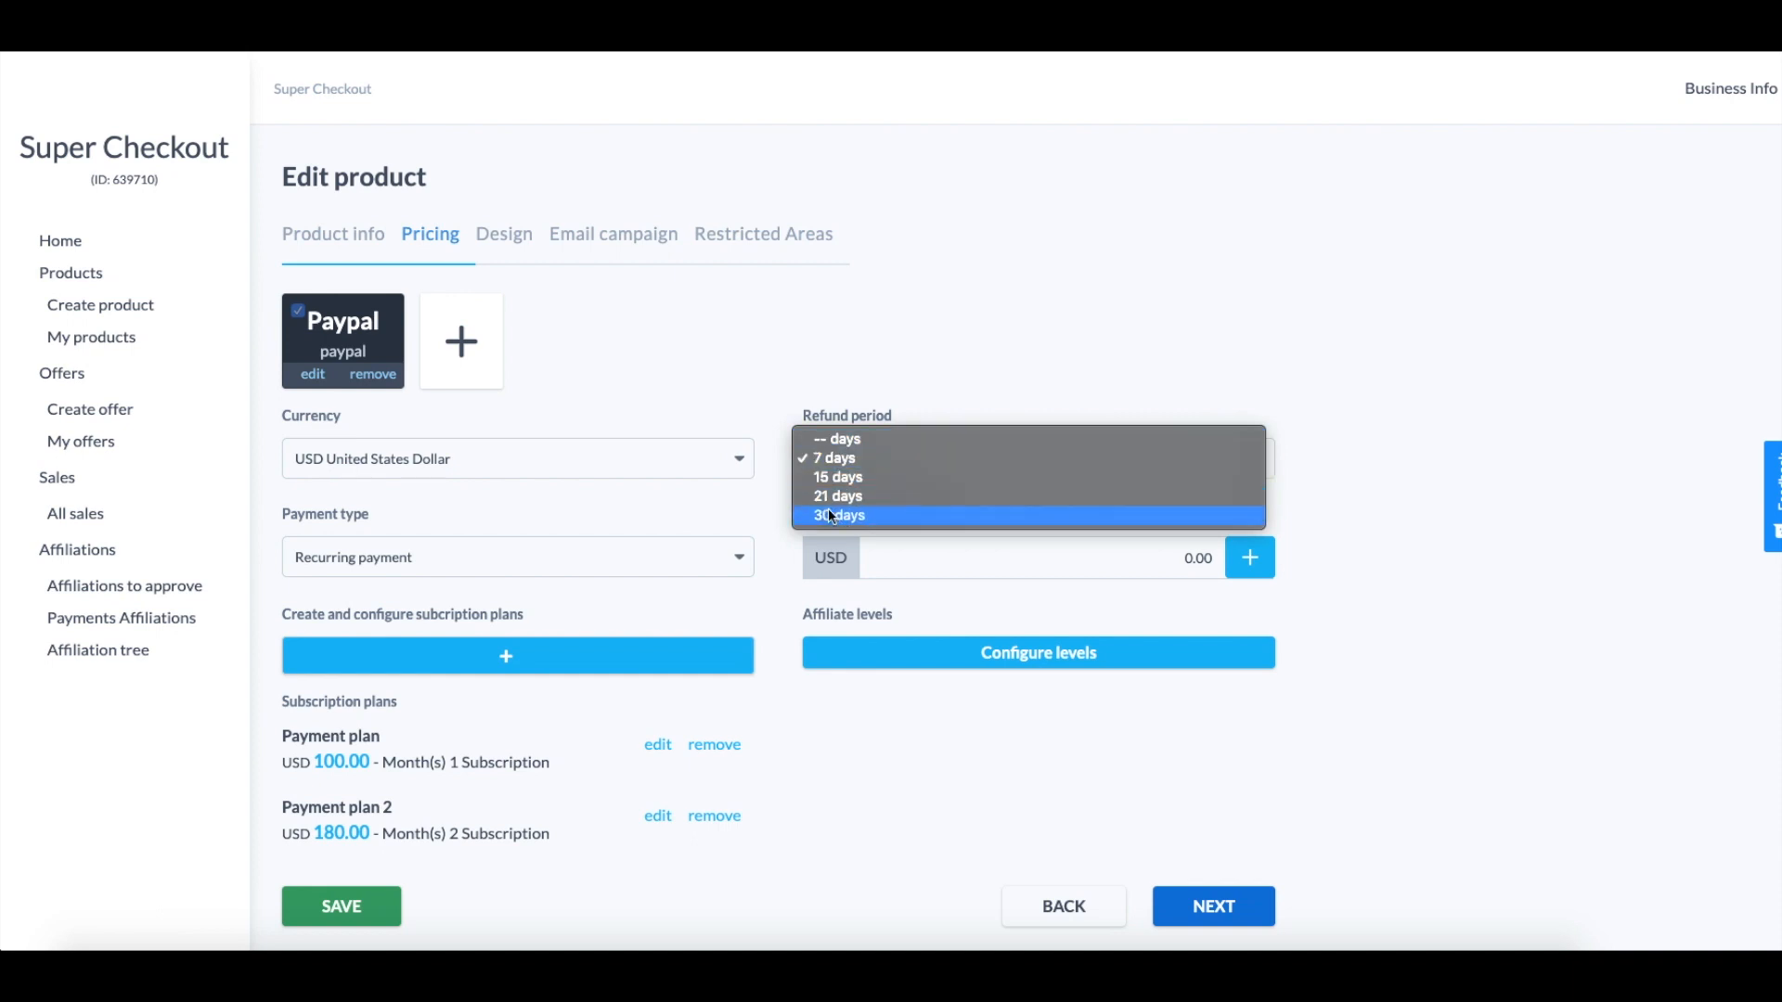
{"action": "left_click", "coordinate": [1010, 366]}
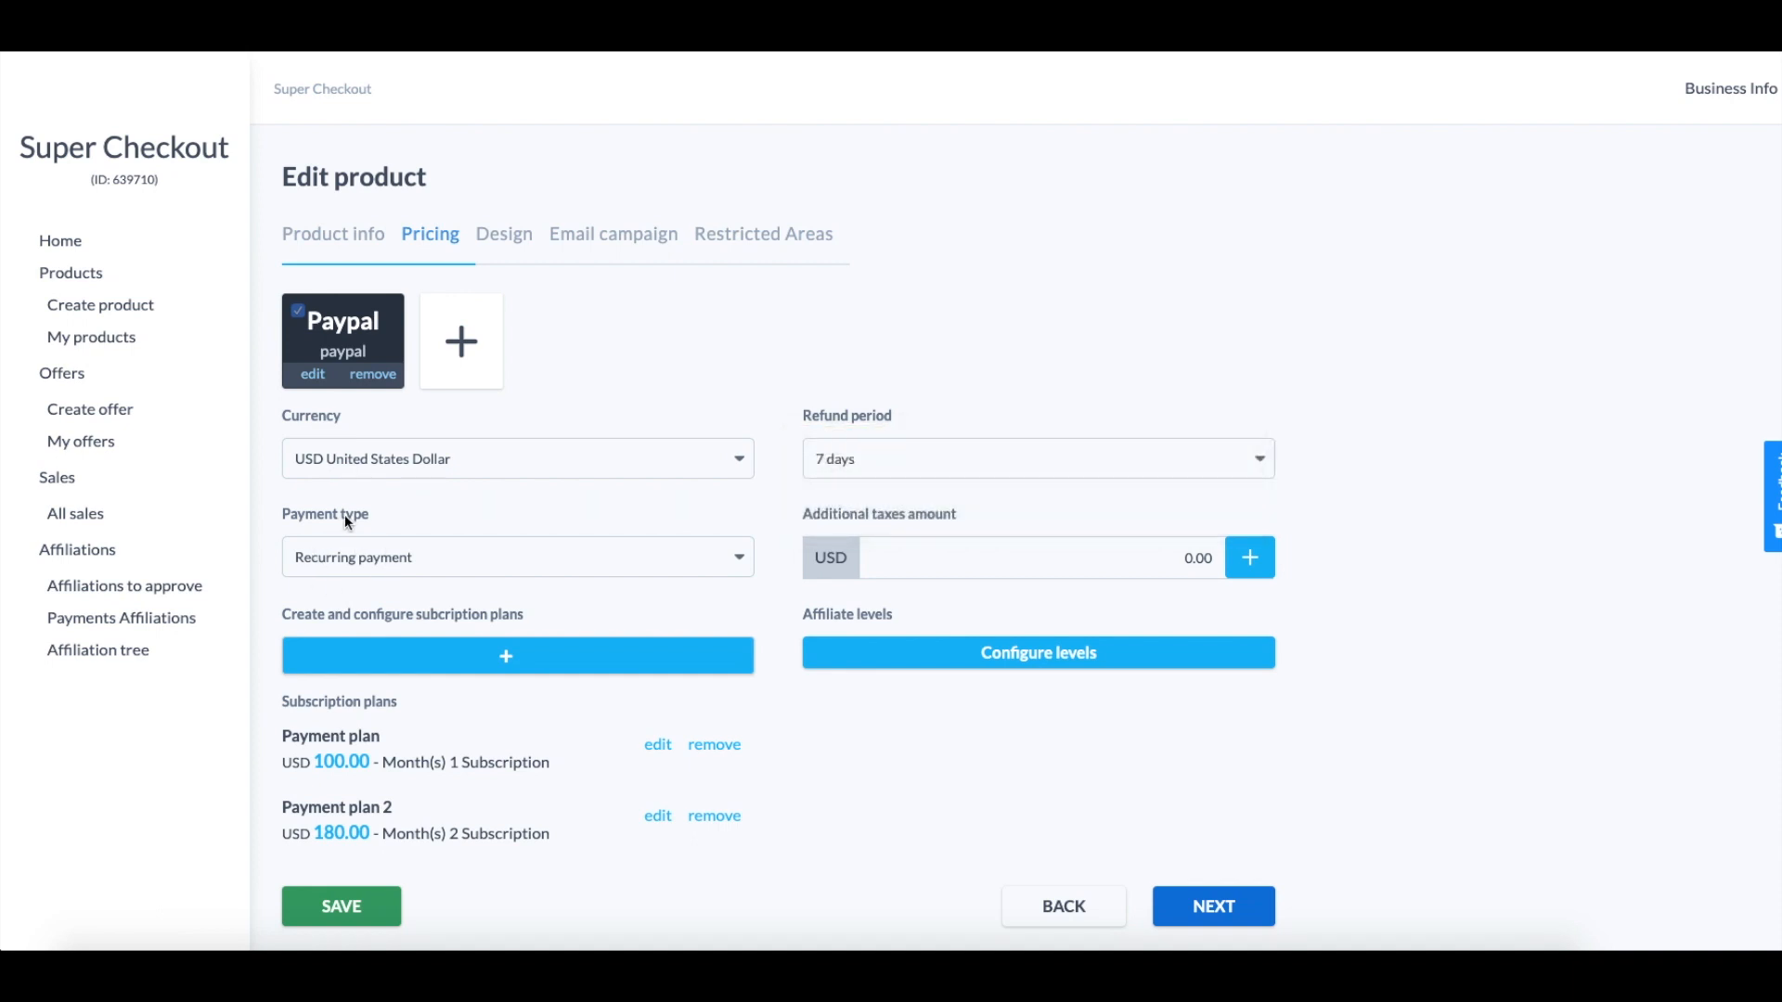
{"action": "left_click", "coordinate": [430, 556]}
{"action": "left_click", "coordinate": [356, 555]}
Try adding three blank commission levels to the product's affiliate program and close it without confirming the levels
{"action": "left_click", "coordinate": [999, 657]}
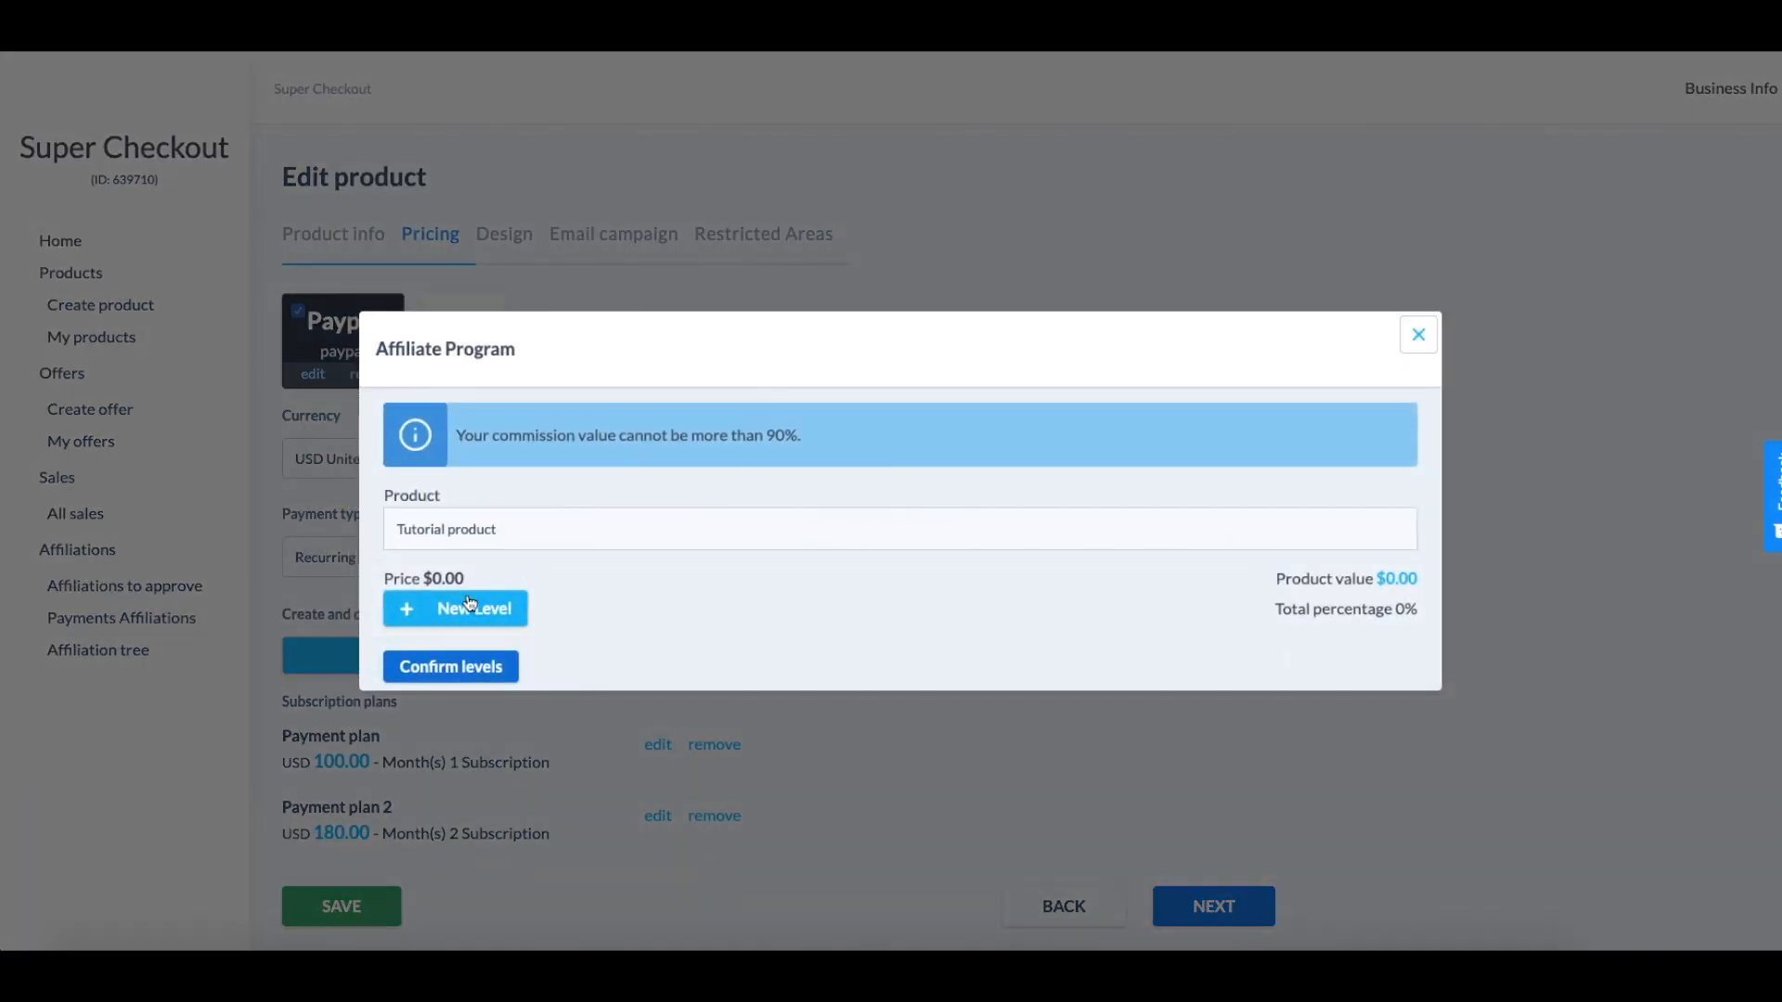
{"action": "left_click", "coordinate": [464, 604]}
{"action": "left_click", "coordinate": [476, 666]}
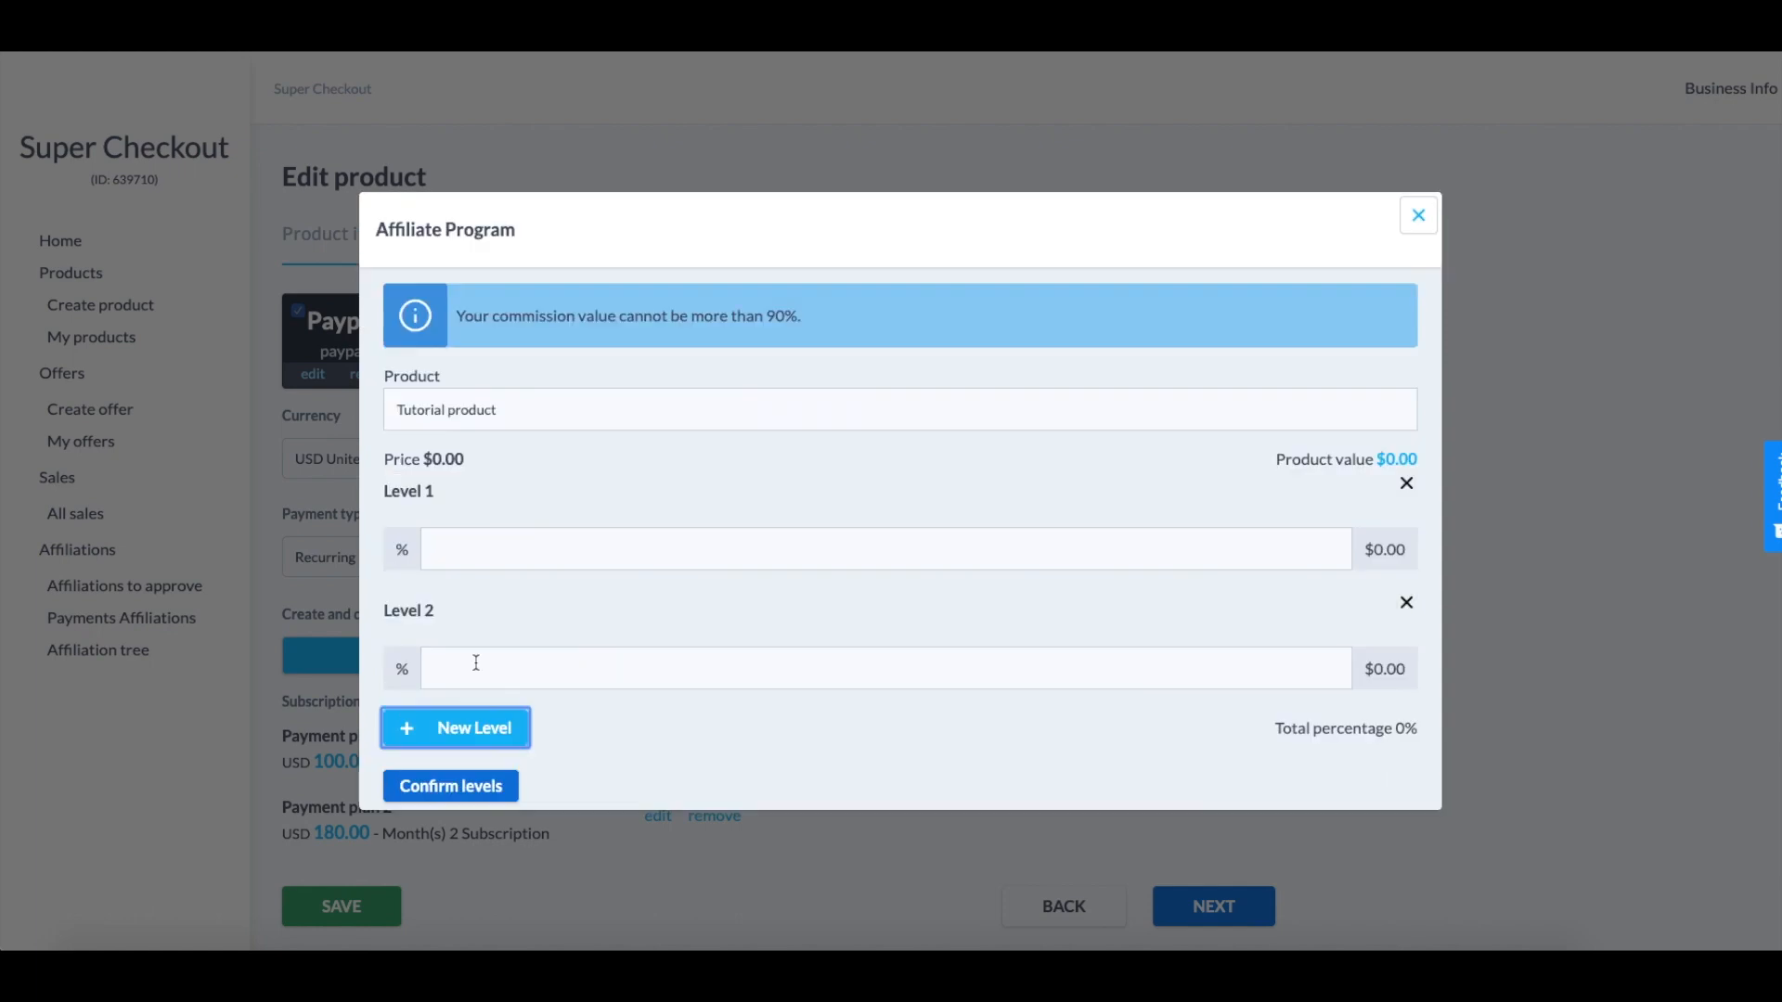
{"action": "left_click", "coordinate": [457, 727]}
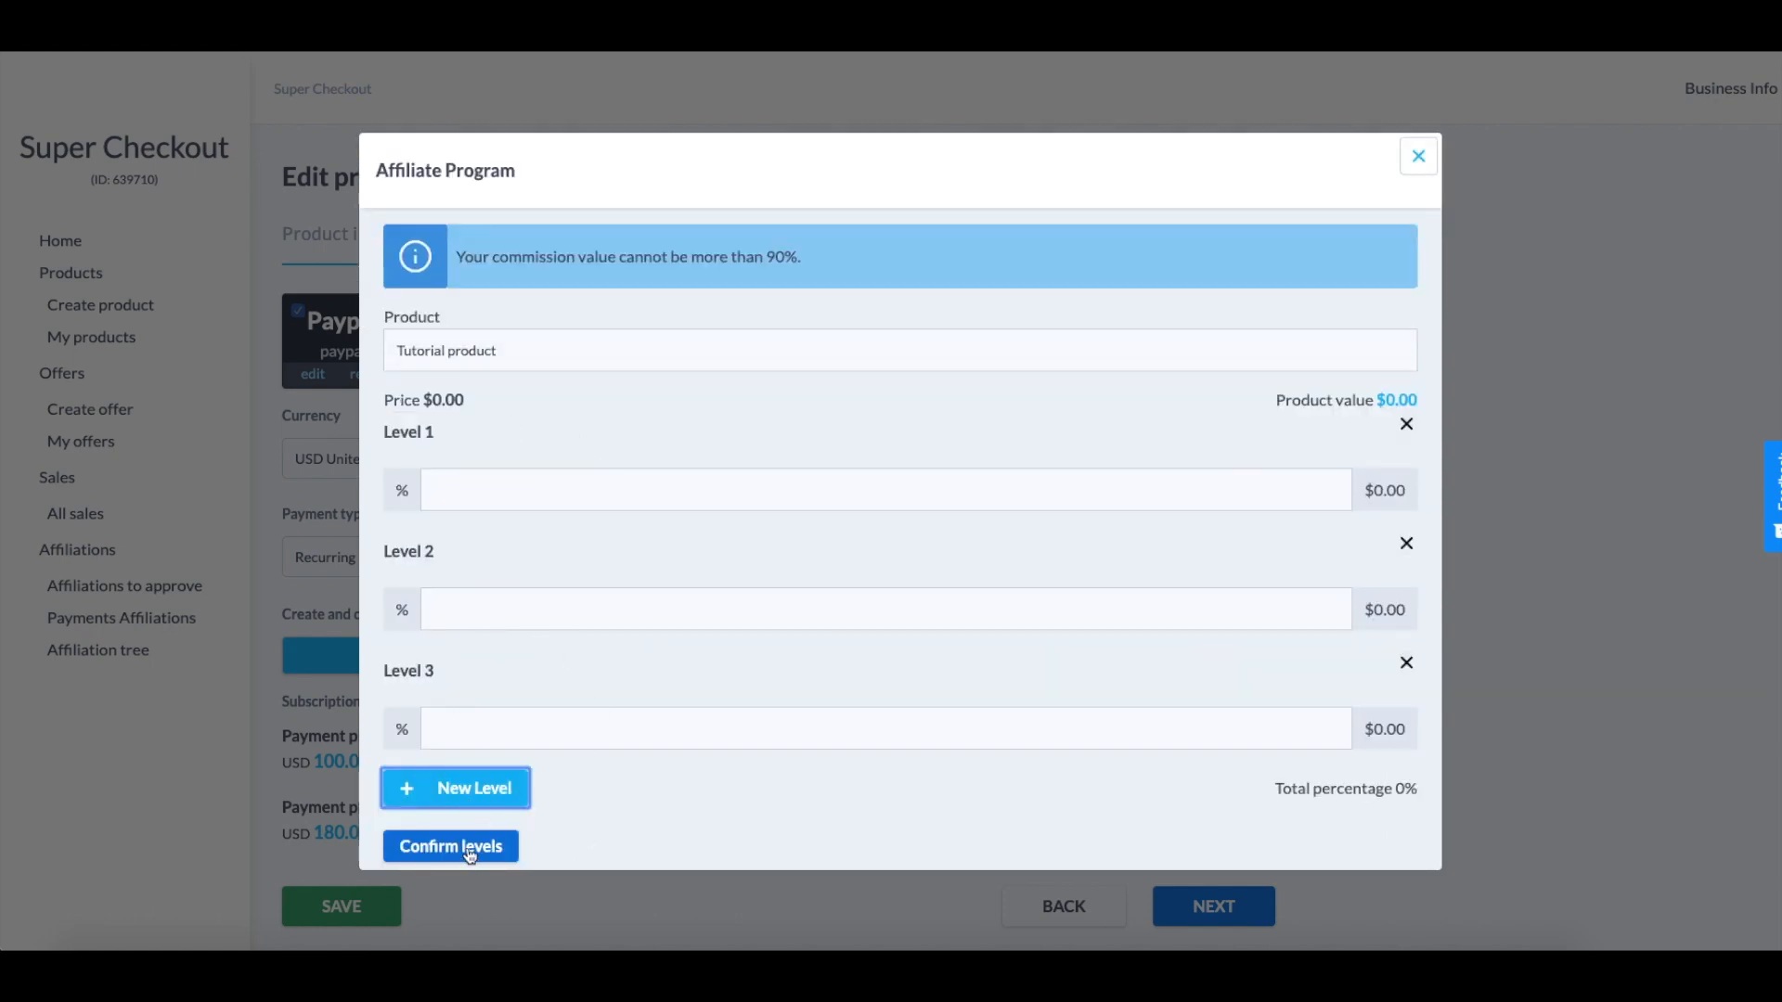
{"action": "left_click", "coordinate": [1418, 156]}
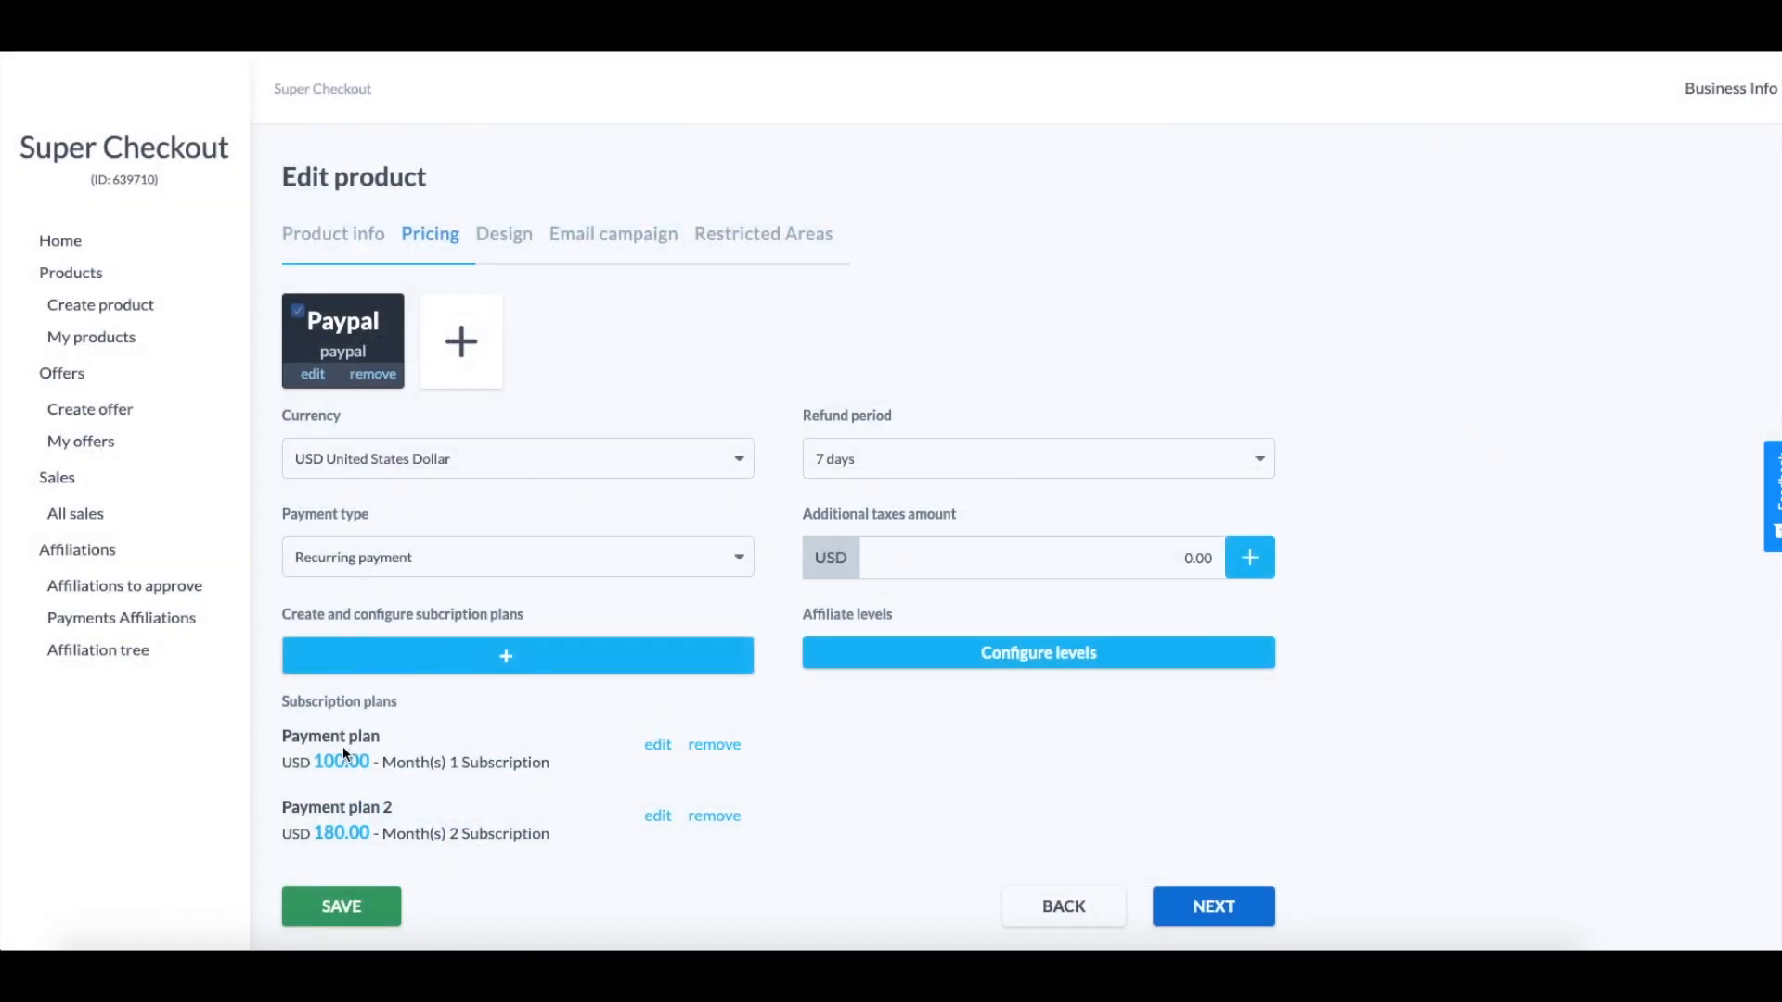
Review the first subscription plan's details, keep its payment frequency at 1 and interval at Month(s), and confirm the plan
{"action": "left_click", "coordinate": [392, 769]}
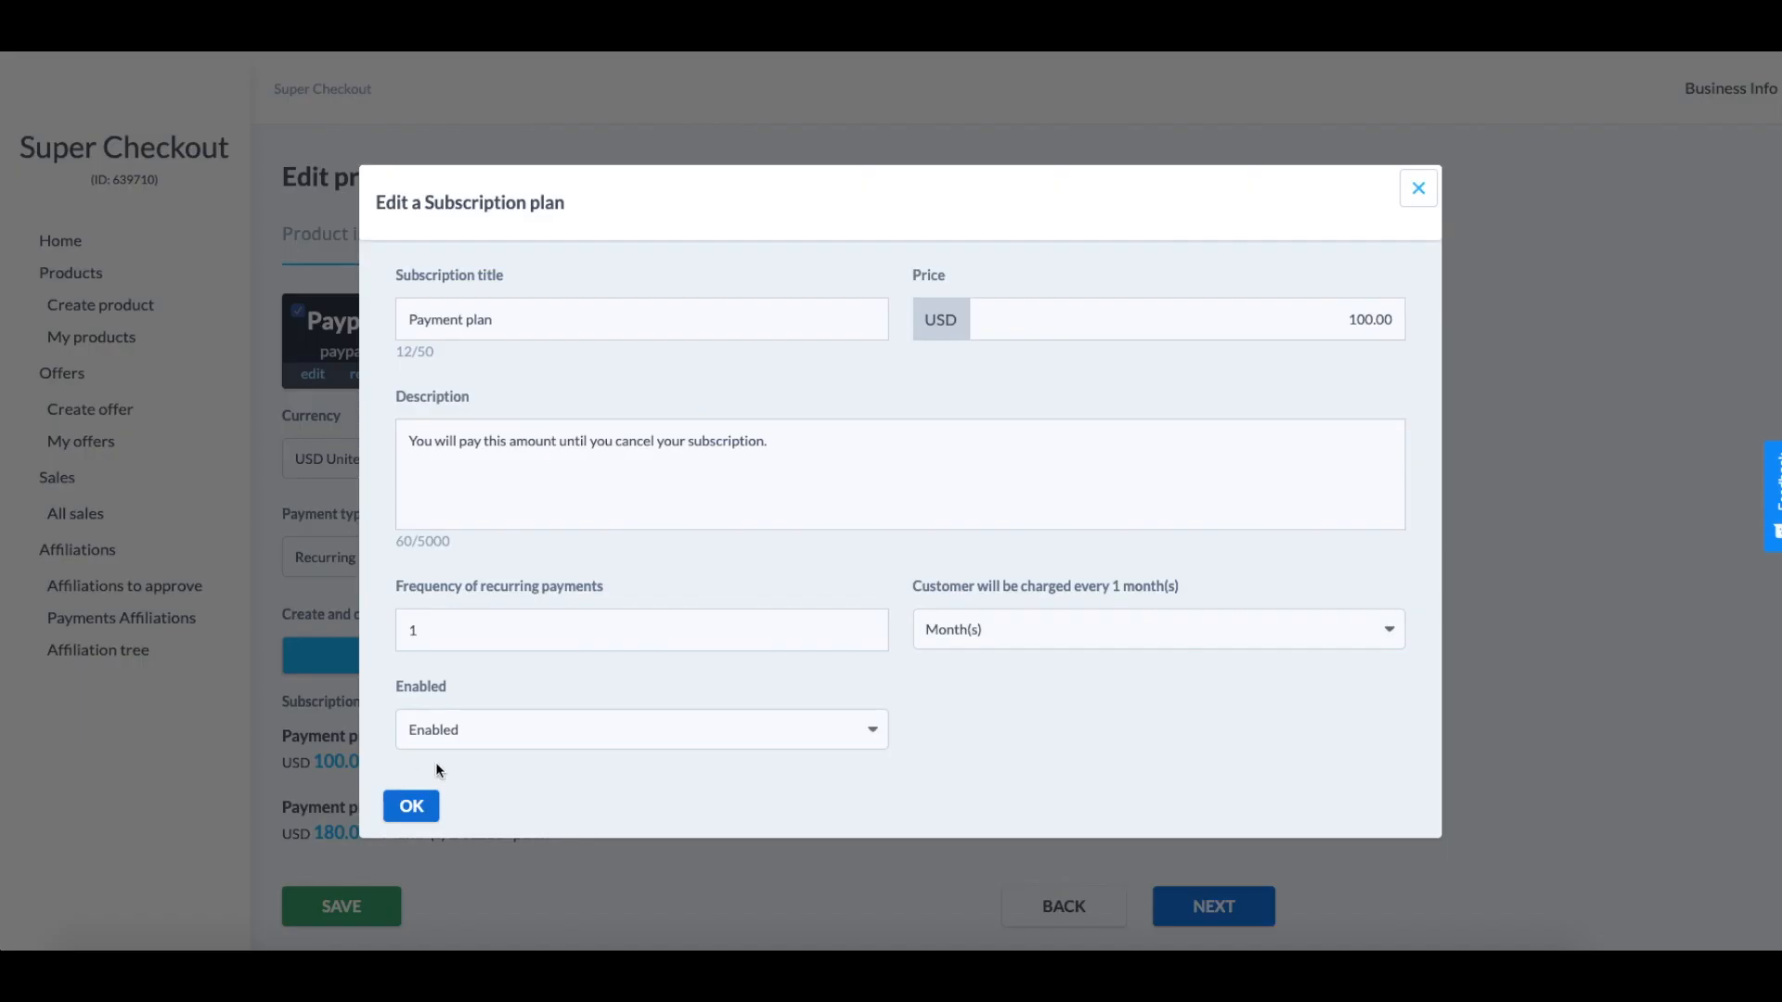
{"action": "left_click_drag", "start_coordinate": [544, 318], "coordinate": [406, 319]}
{"action": "left_click", "coordinate": [547, 352]}
{"action": "left_click", "coordinate": [870, 632]}
{"action": "left_click", "coordinate": [871, 626]}
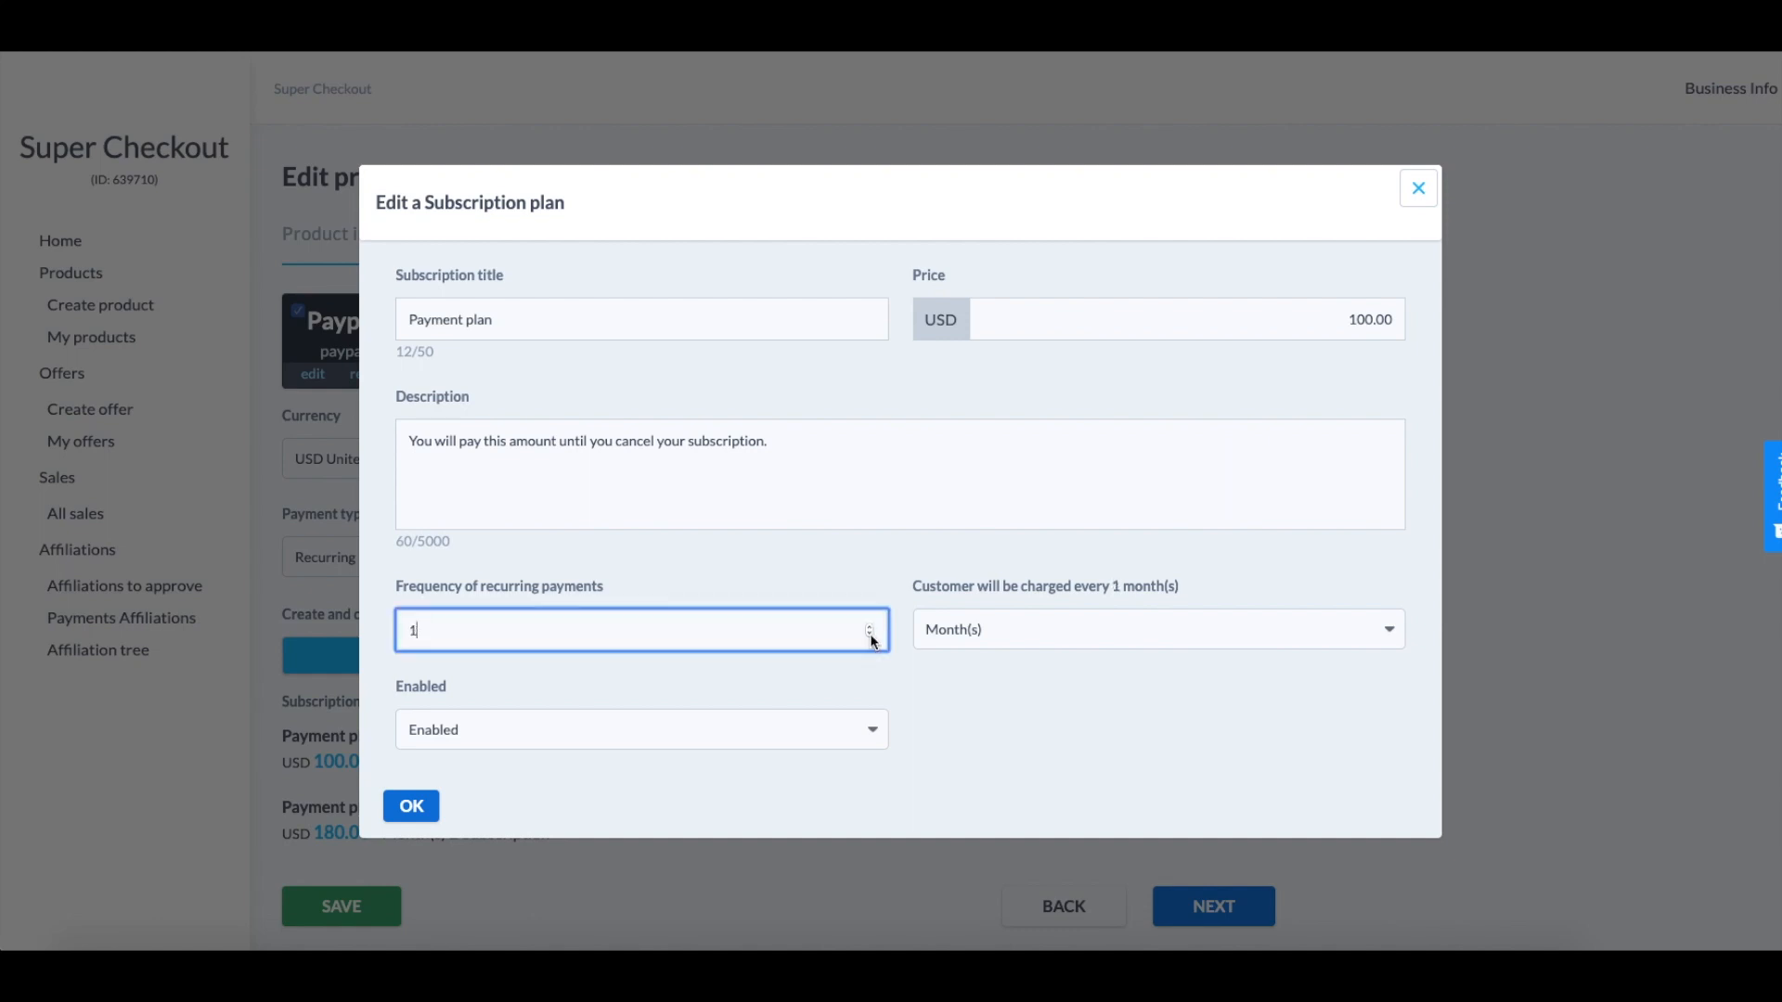
{"action": "left_click", "coordinate": [1004, 615]}
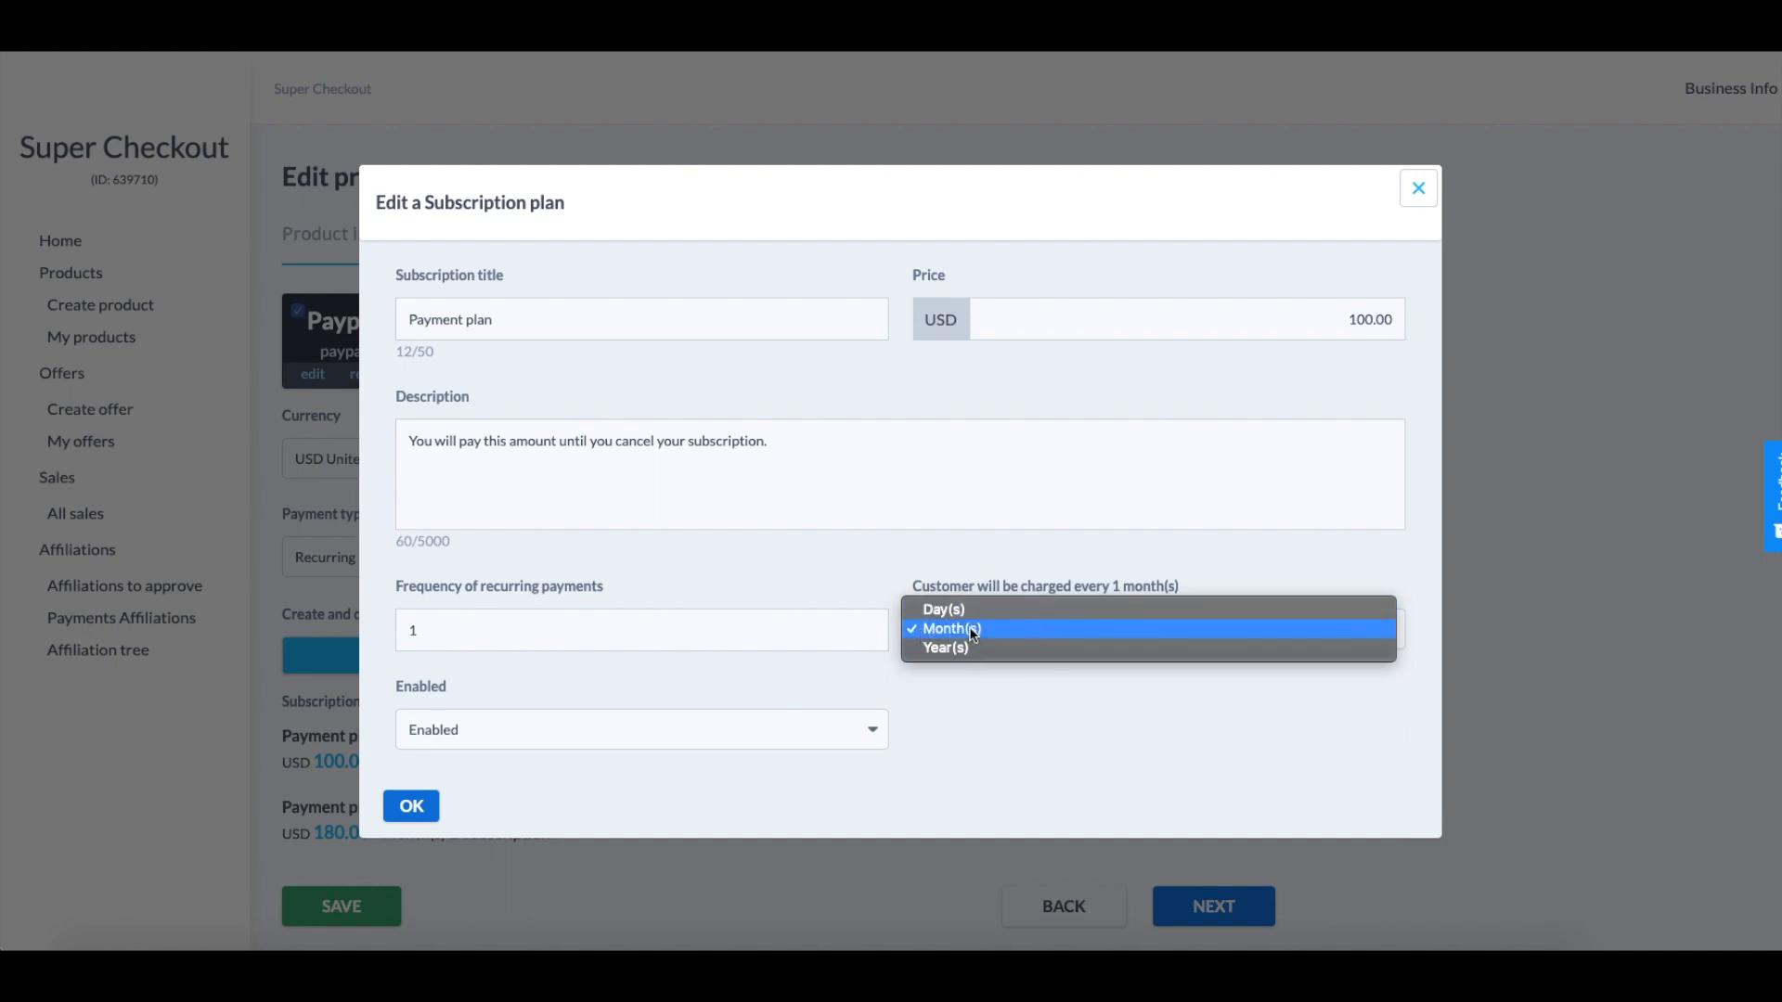
{"action": "left_click", "coordinate": [1041, 629]}
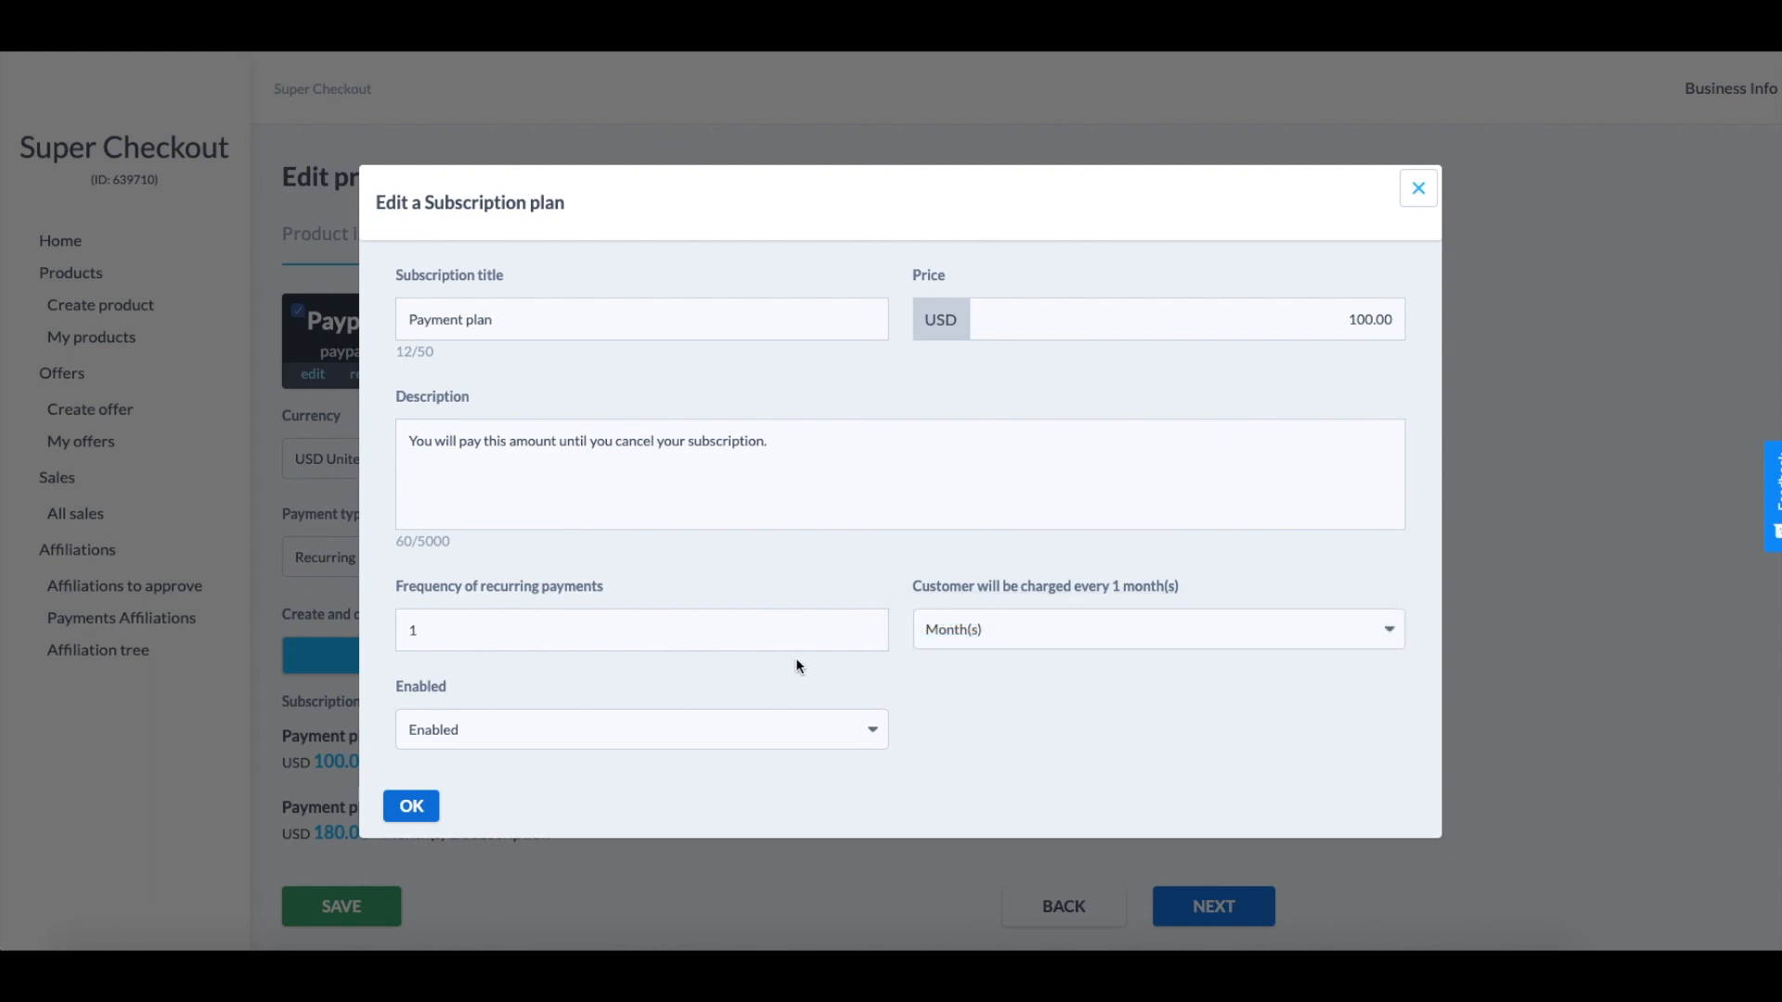
{"action": "left_click", "coordinate": [430, 807]}
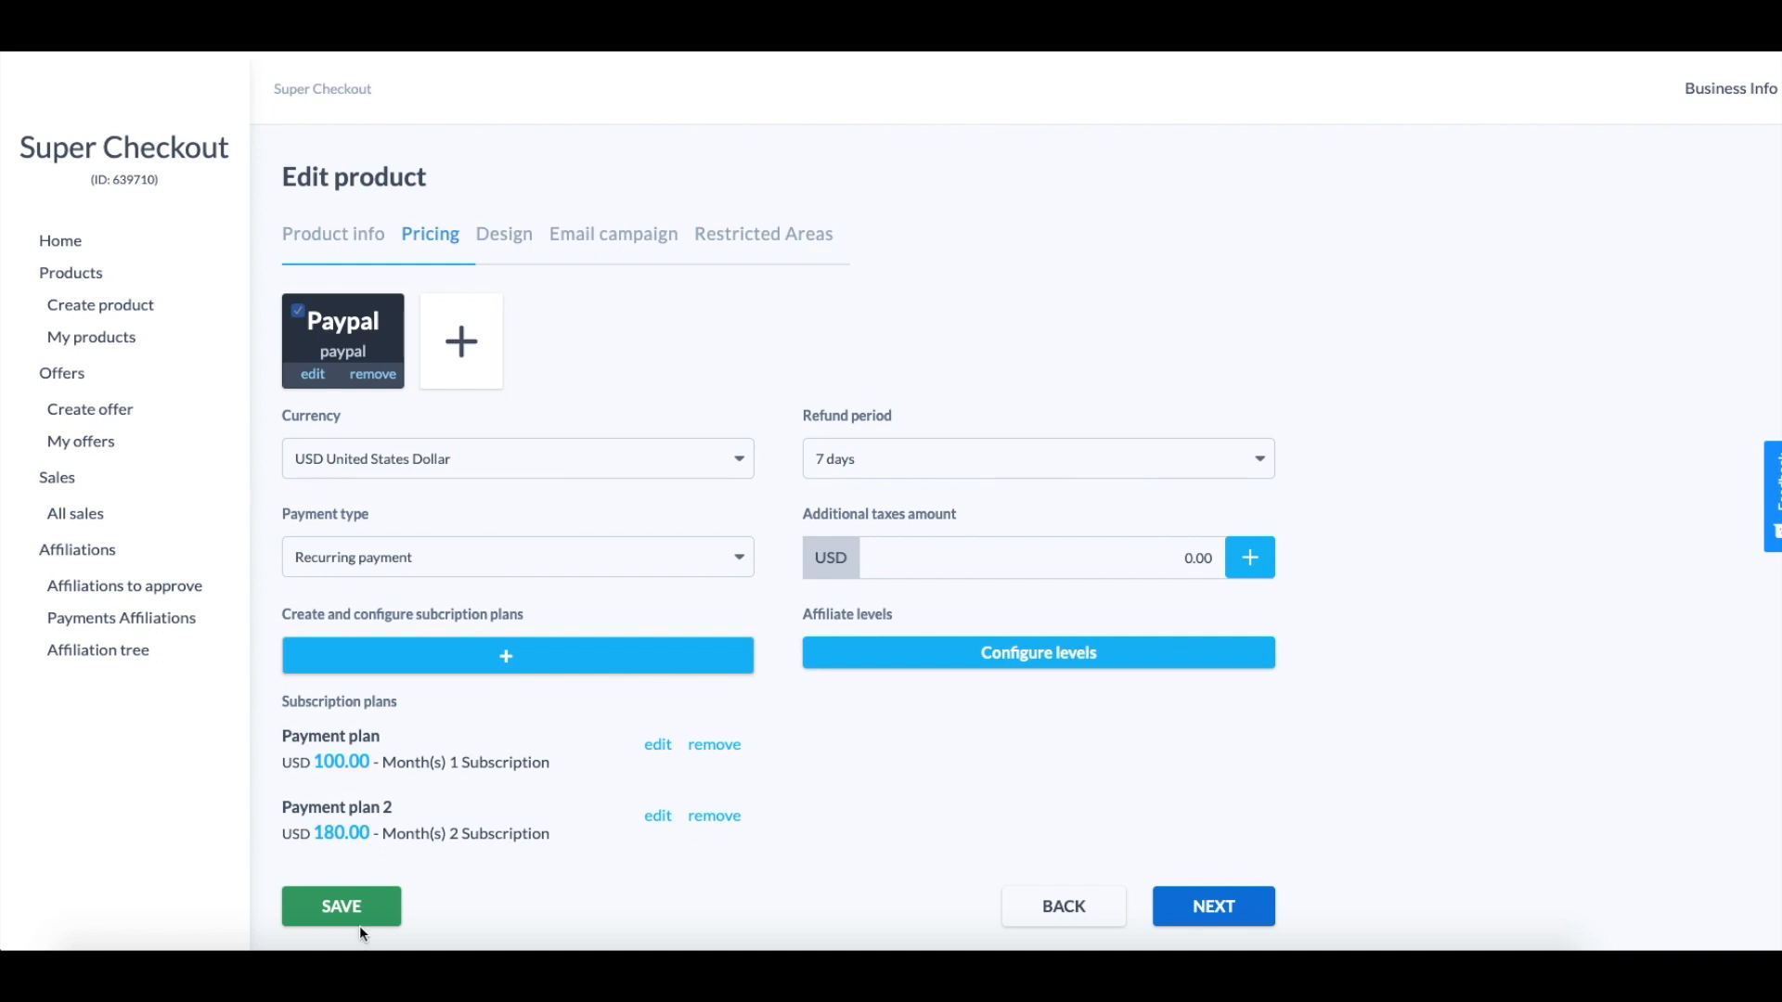
In the product's design settings, set the selling page to register and keep Home 1 as the affiliation request page
{"action": "left_click", "coordinate": [1242, 917]}
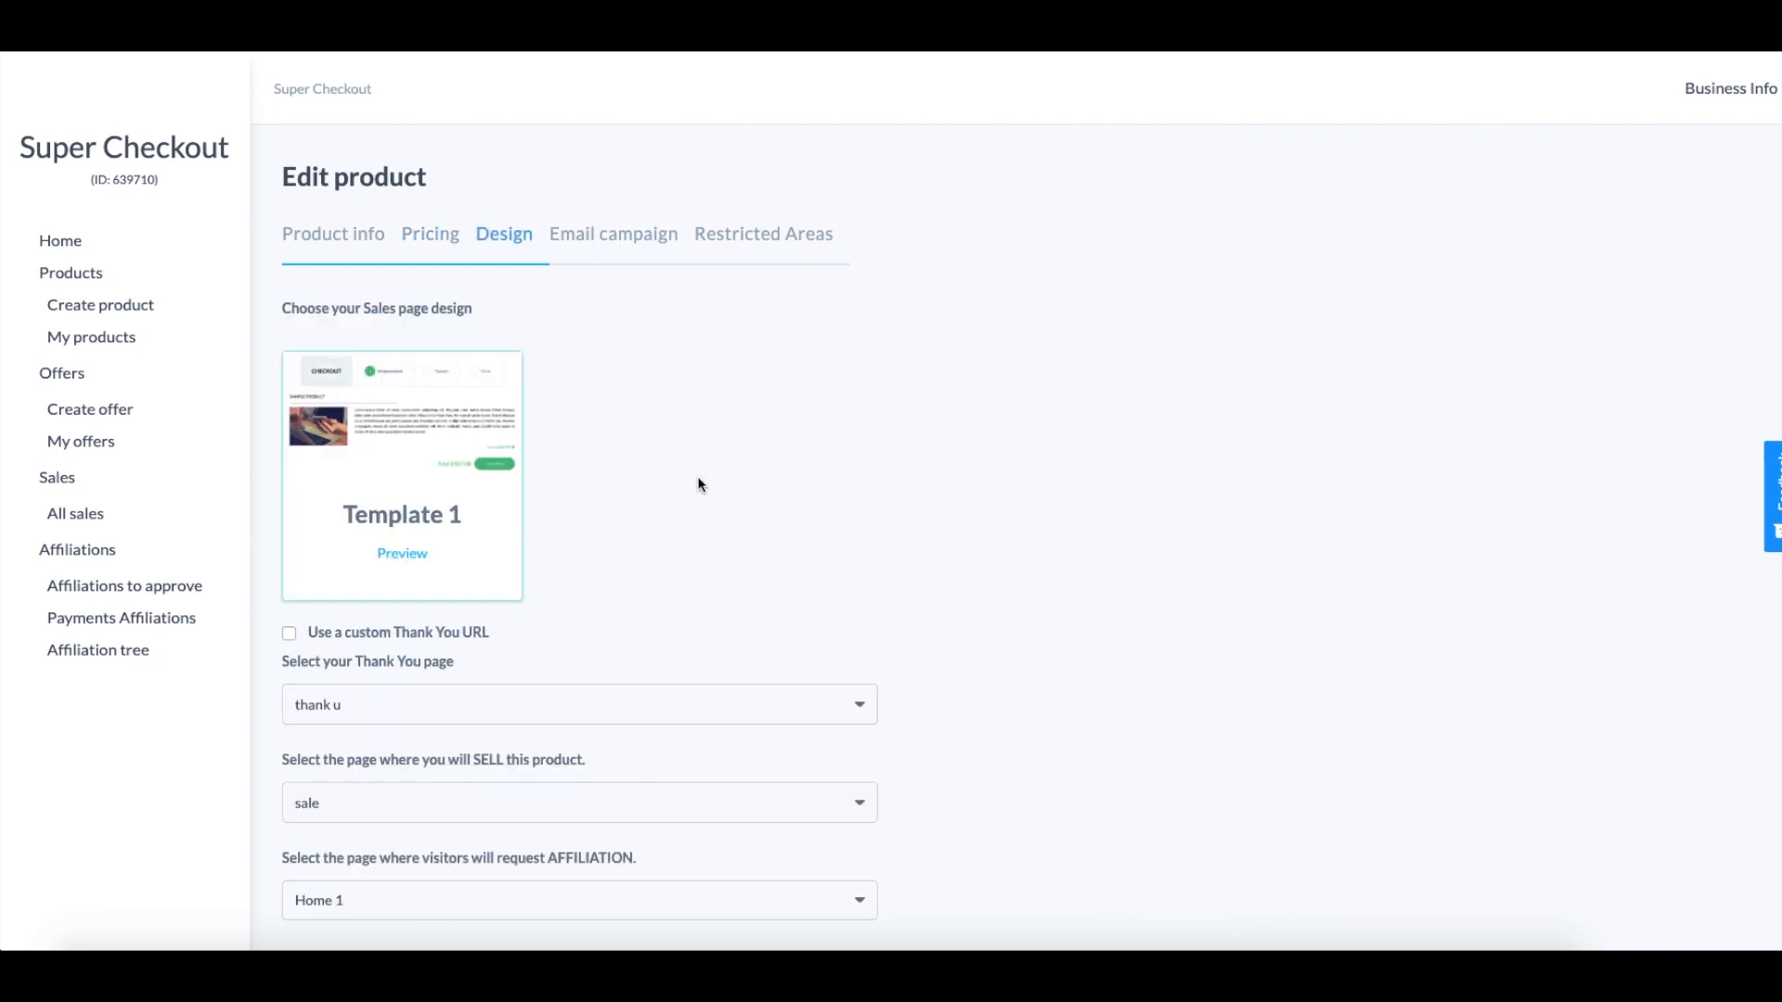
{"action": "scroll", "coordinate": [907, 569], "scroll_direction": "down", "scroll_amount": 1}
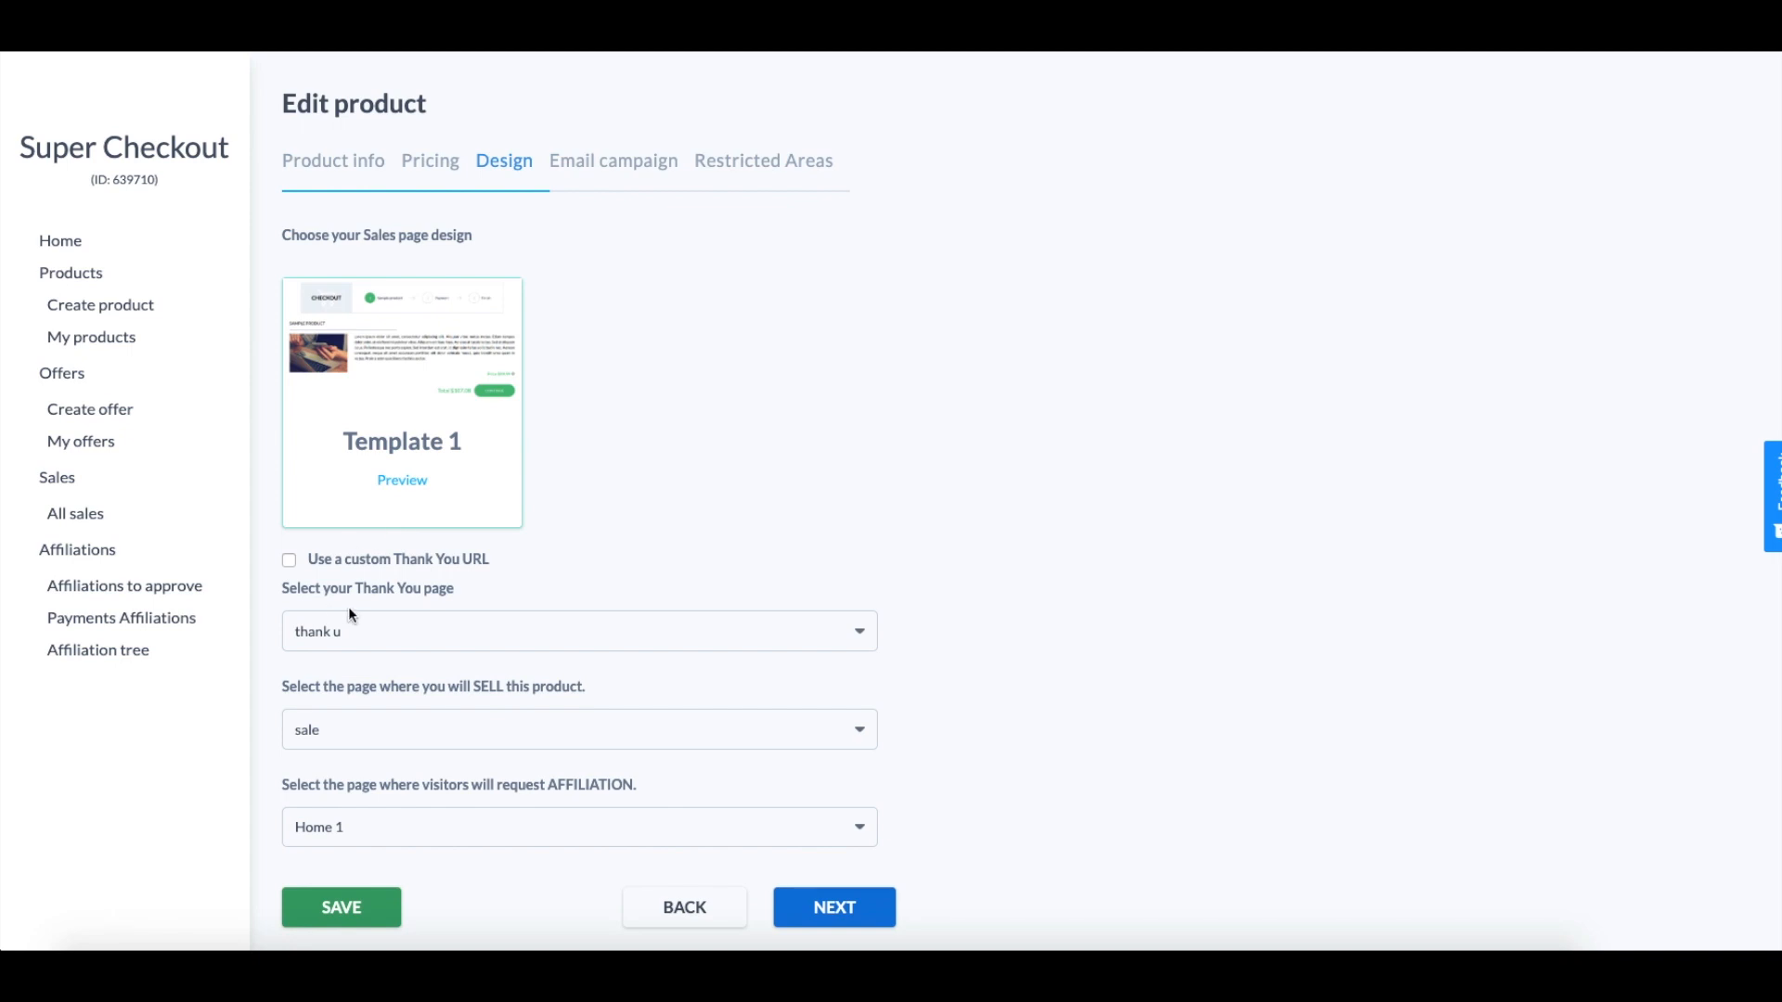
{"action": "left_click_drag", "start_coordinate": [284, 599], "coordinate": [394, 594]}
{"action": "left_click", "coordinate": [405, 599]}
{"action": "left_click", "coordinate": [322, 728]}
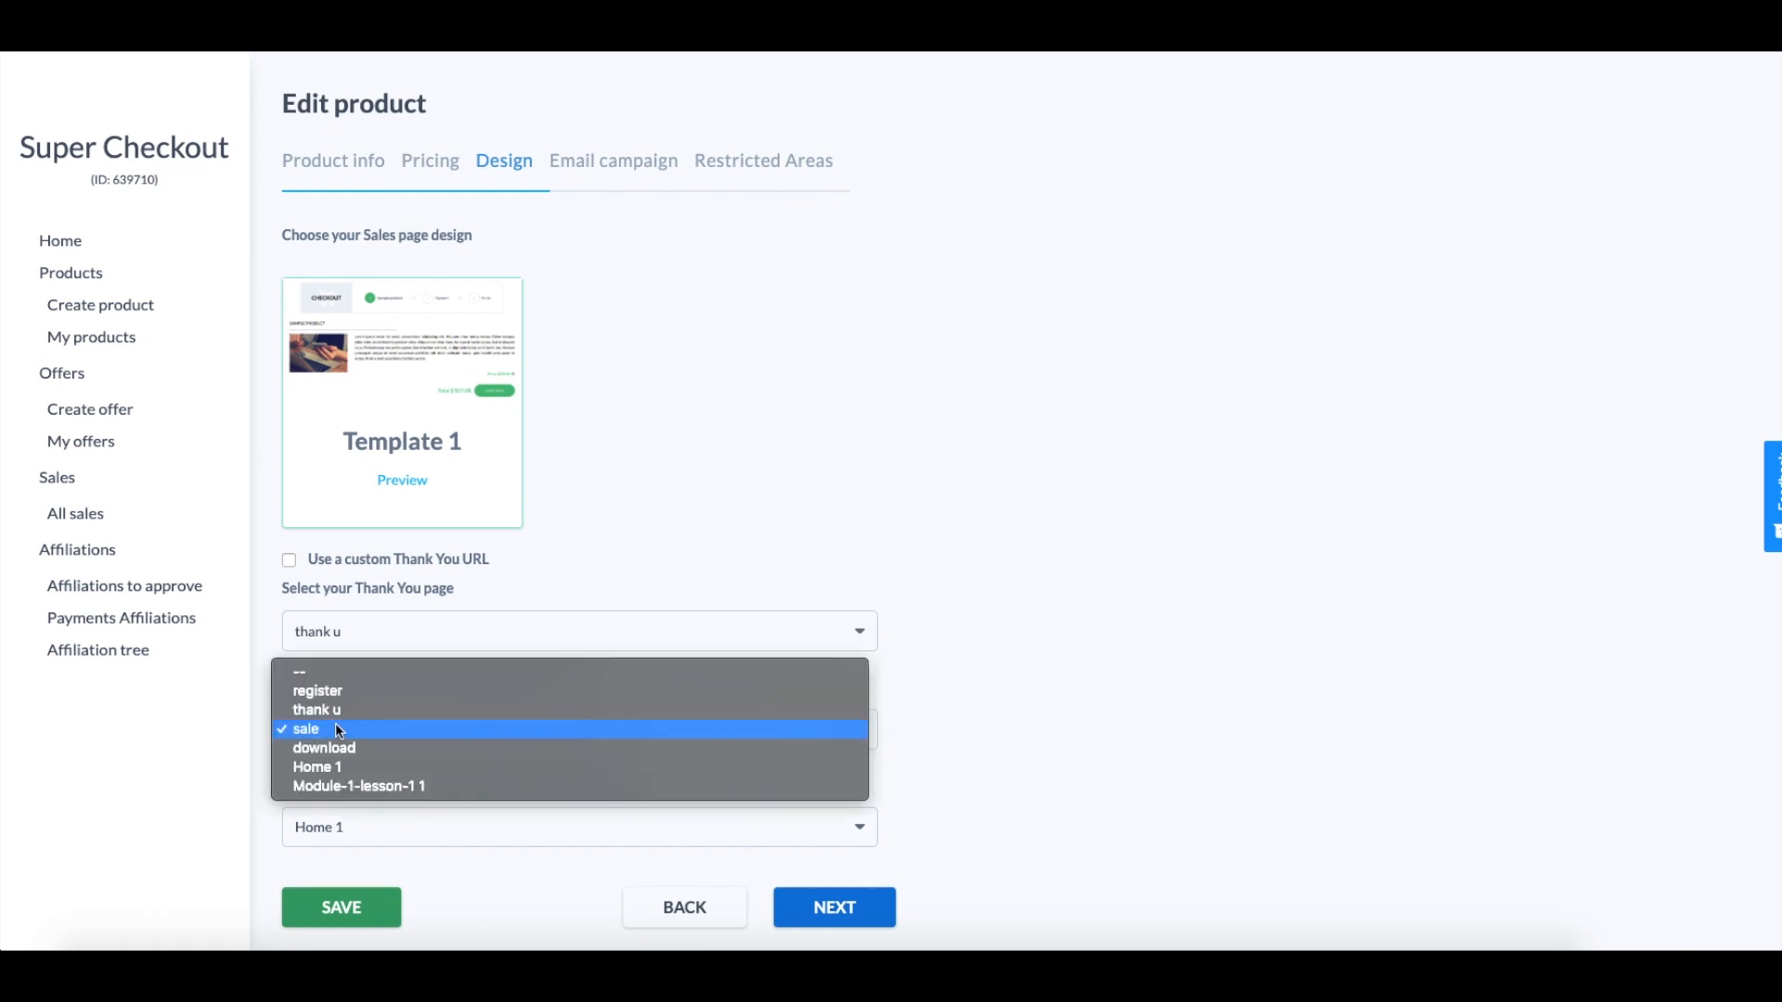
{"action": "left_click", "coordinate": [359, 691]}
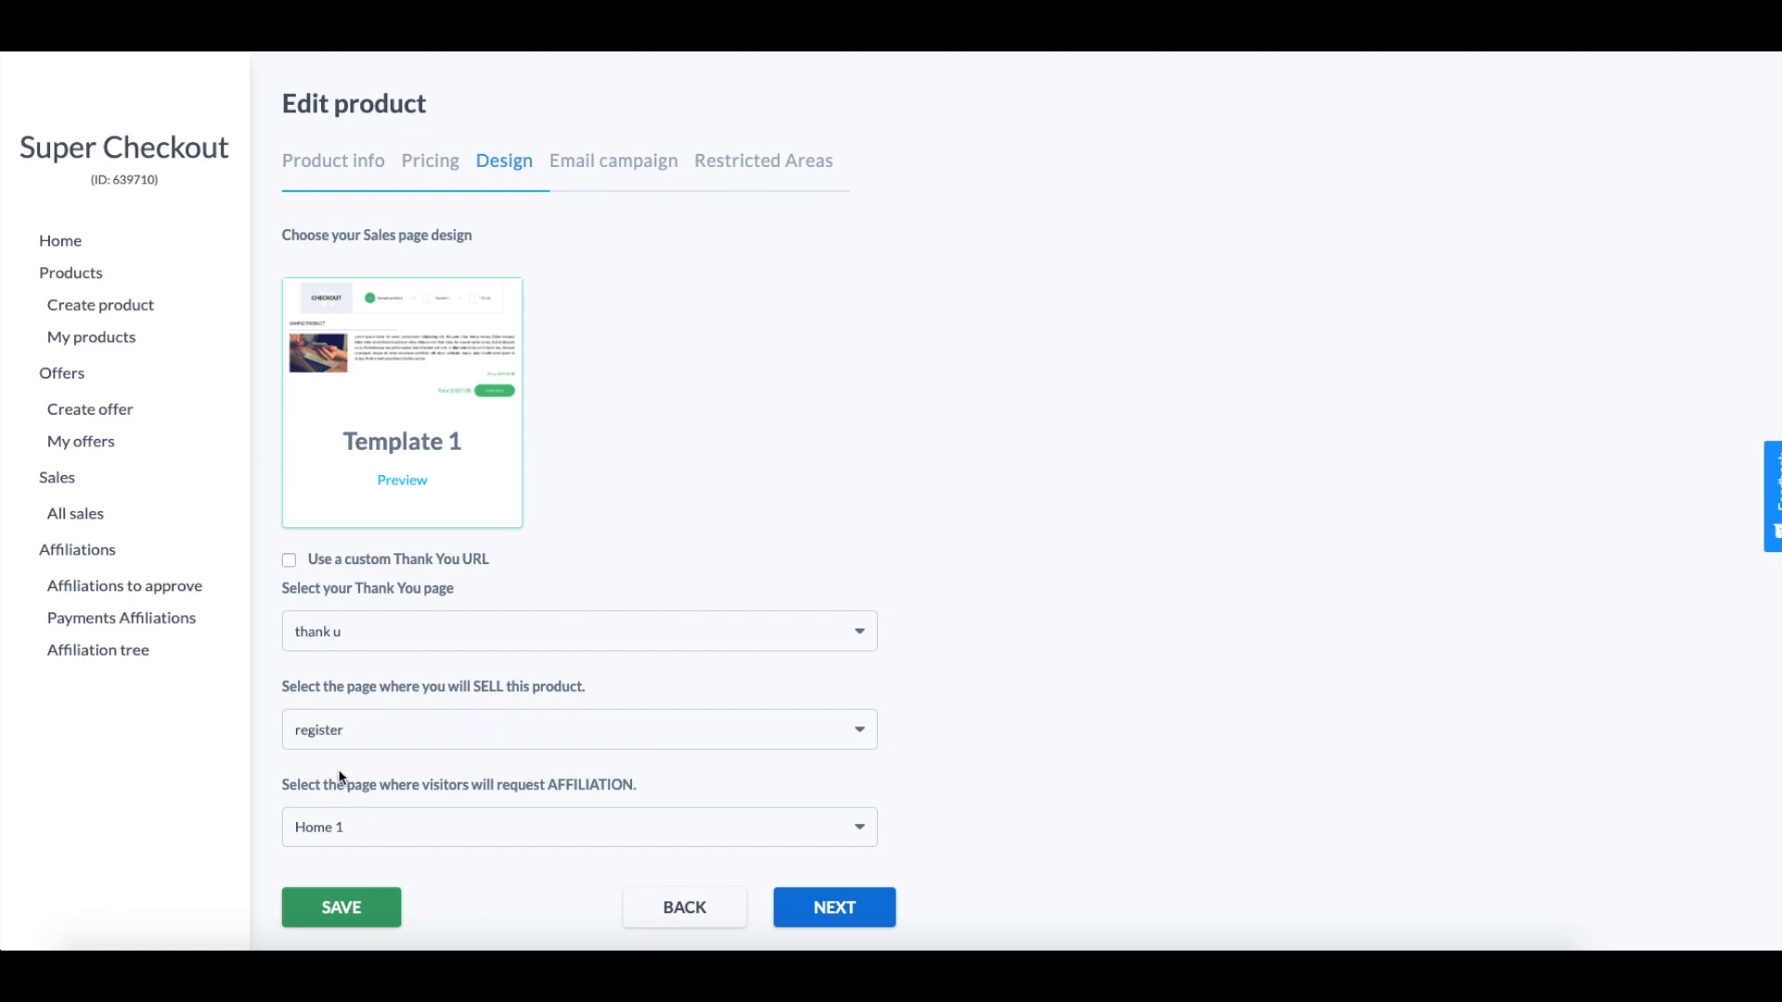
{"action": "left_click", "coordinate": [416, 831]}
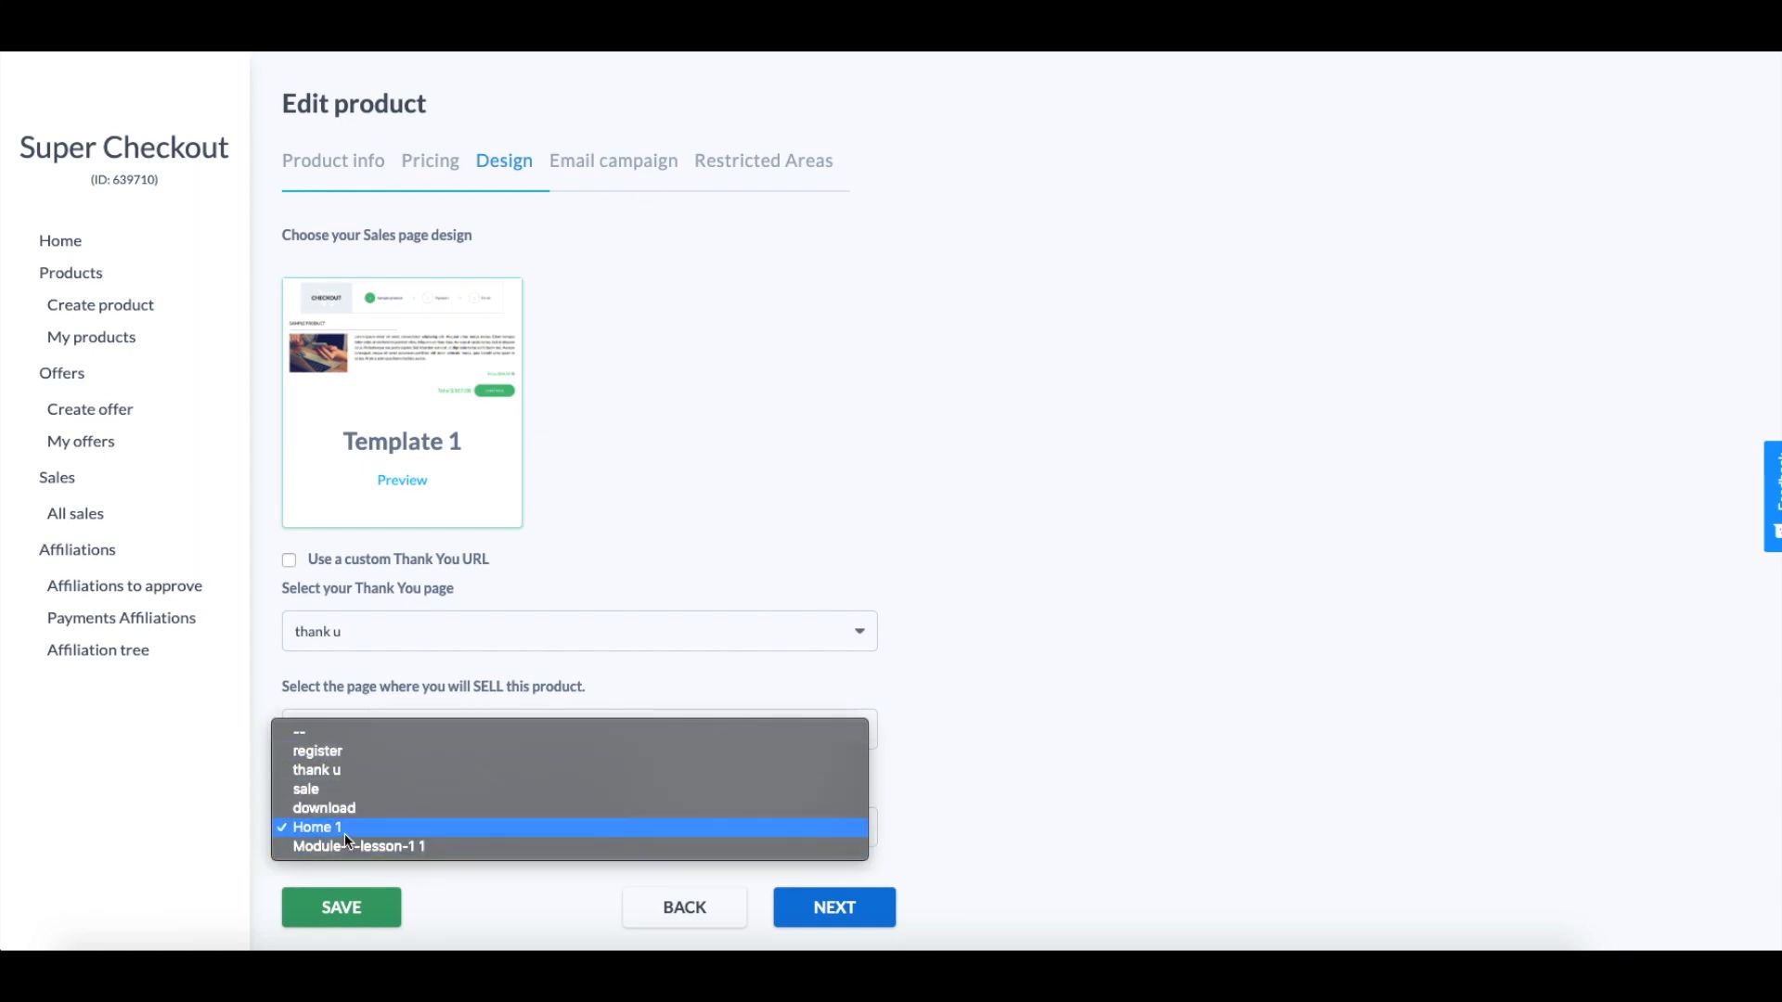
{"action": "left_click", "coordinate": [345, 840]}
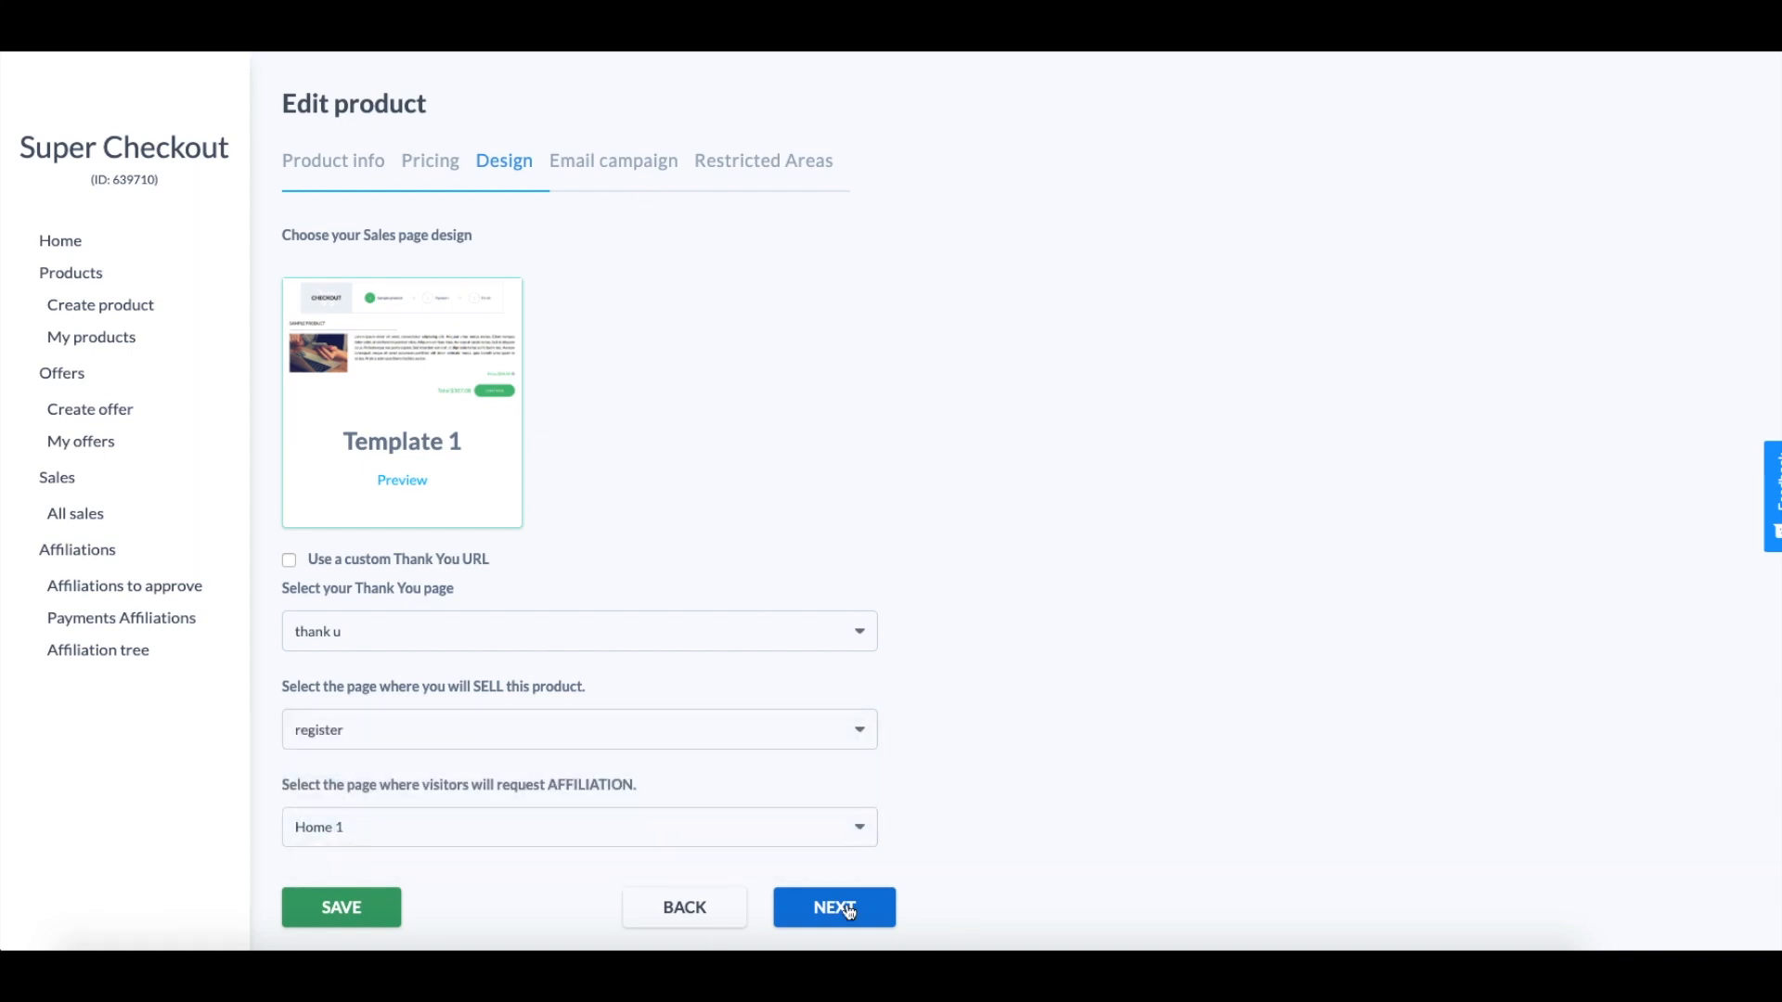
Keep the email campaign and restricted area settings, accept the Terms and Conditions, and update the product
{"action": "left_click", "coordinate": [844, 907]}
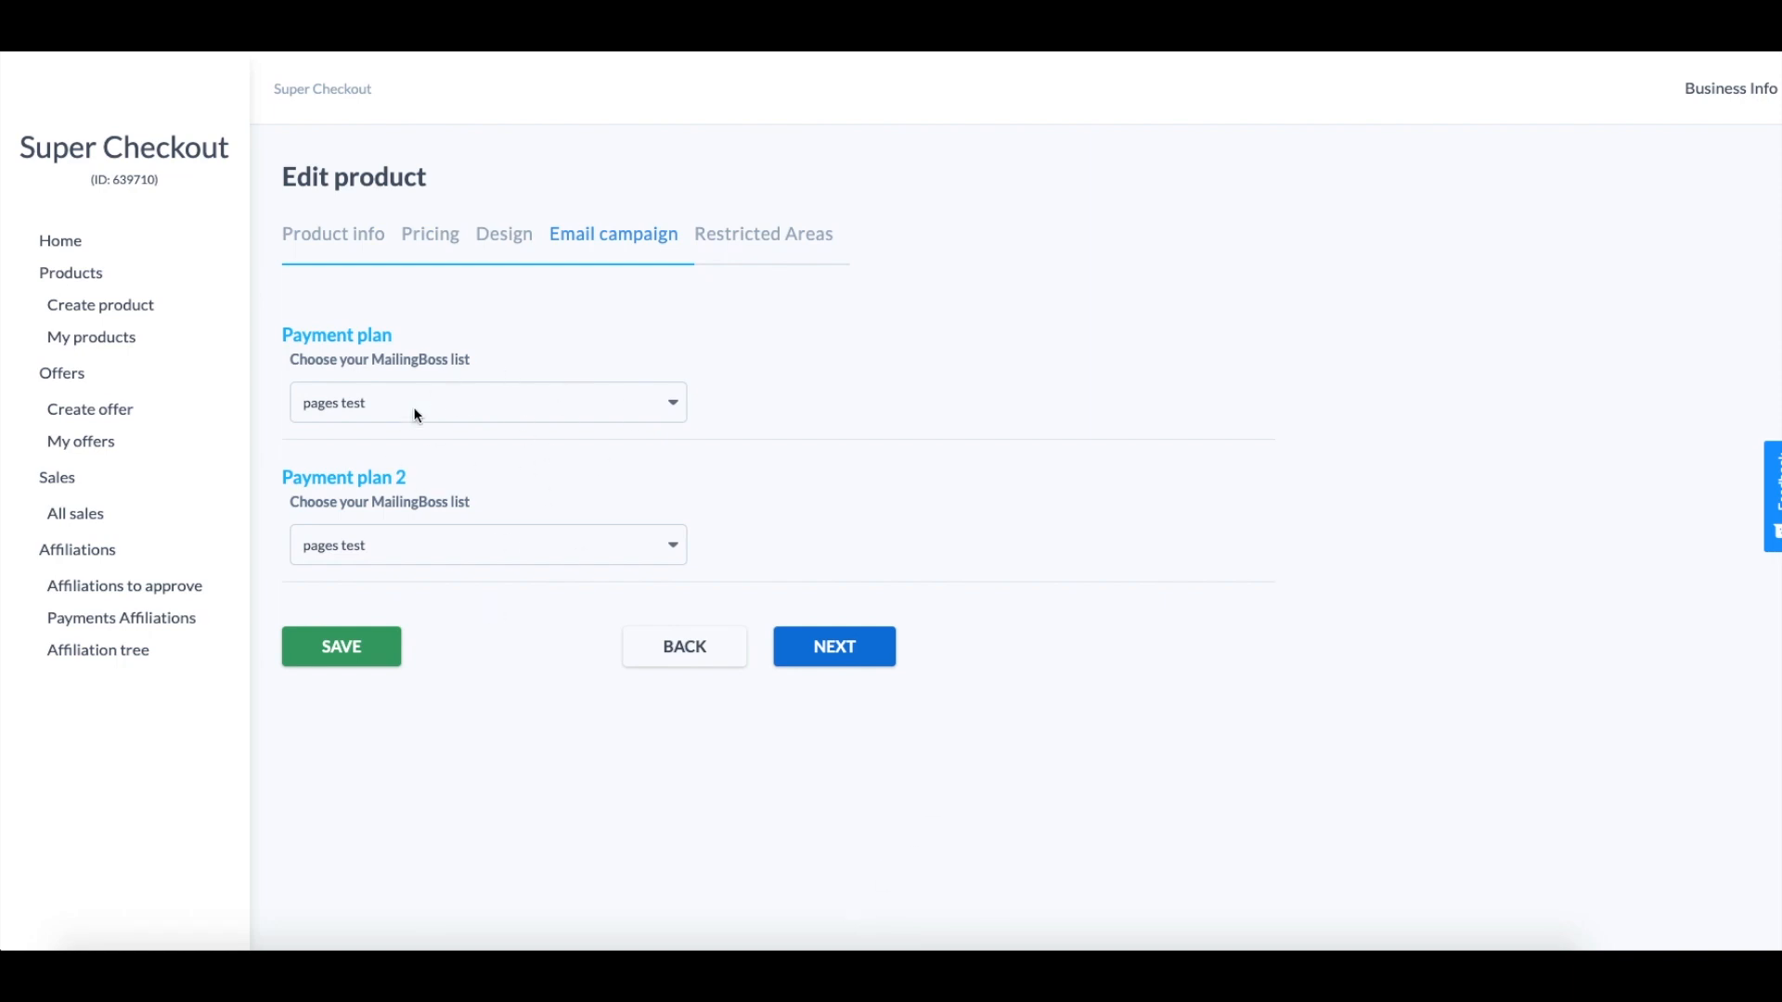
{"action": "left_click", "coordinate": [836, 652]}
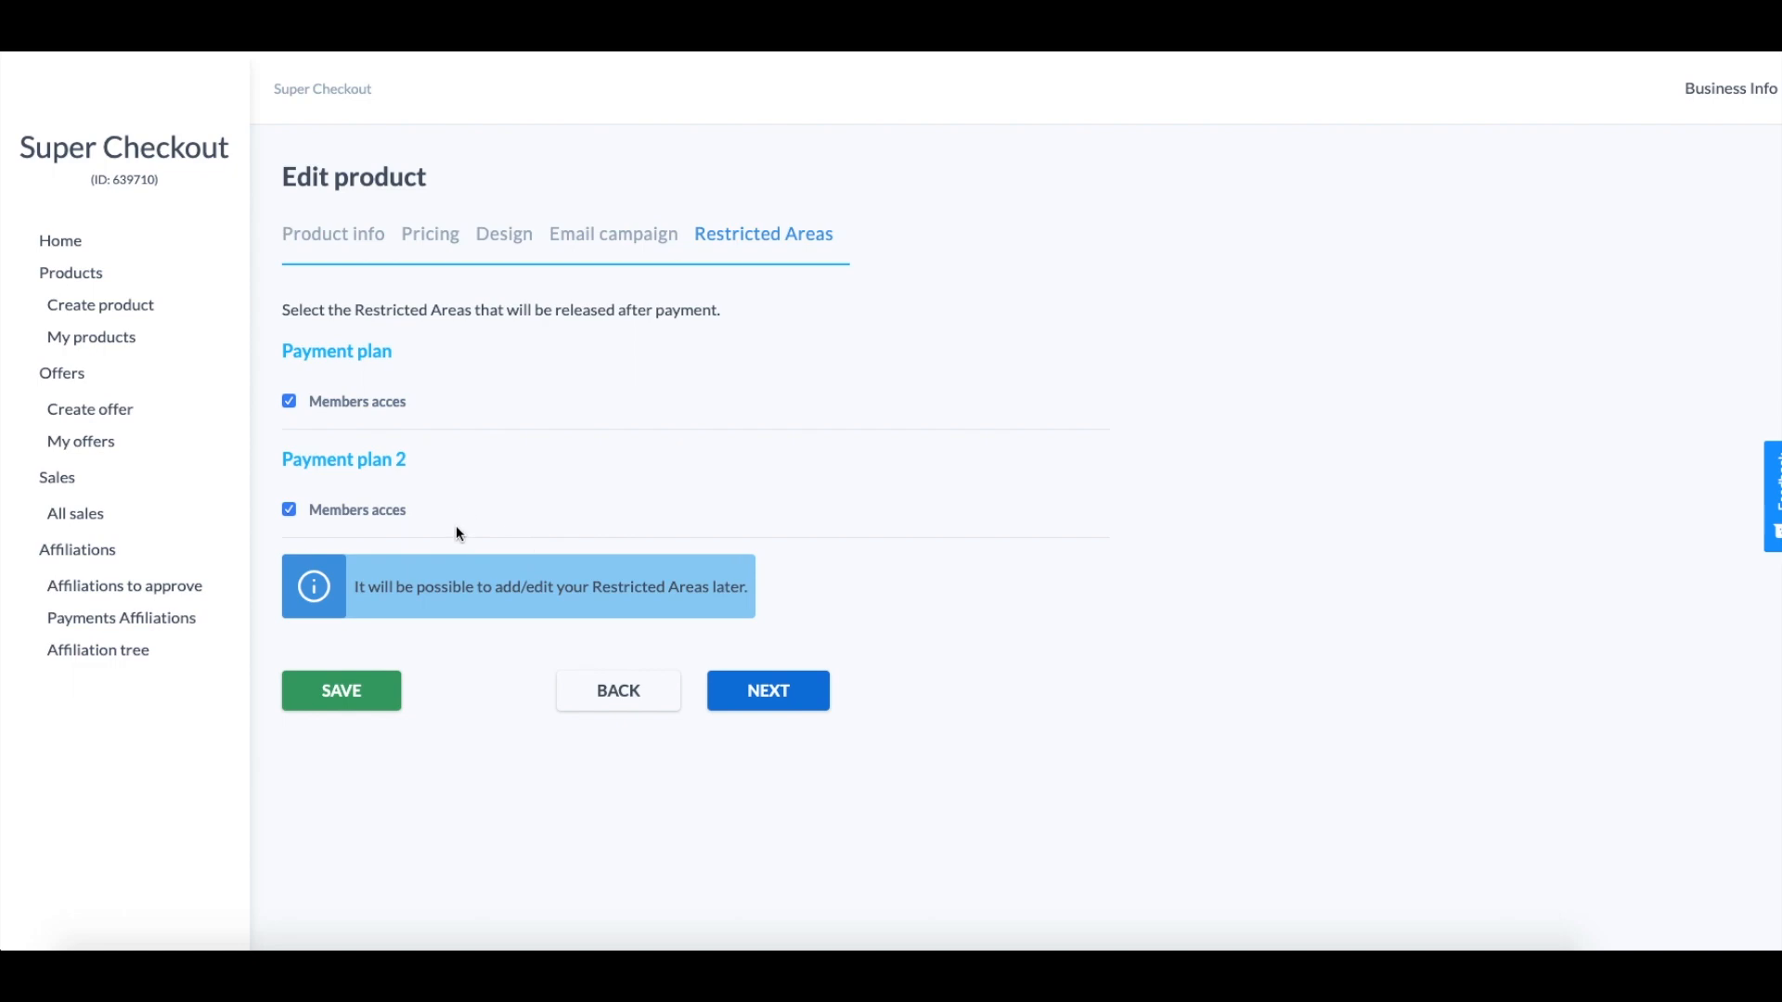
{"action": "left_click", "coordinate": [777, 705]}
{"action": "scroll", "coordinate": [746, 654], "scroll_direction": "down", "scroll_amount": 4}
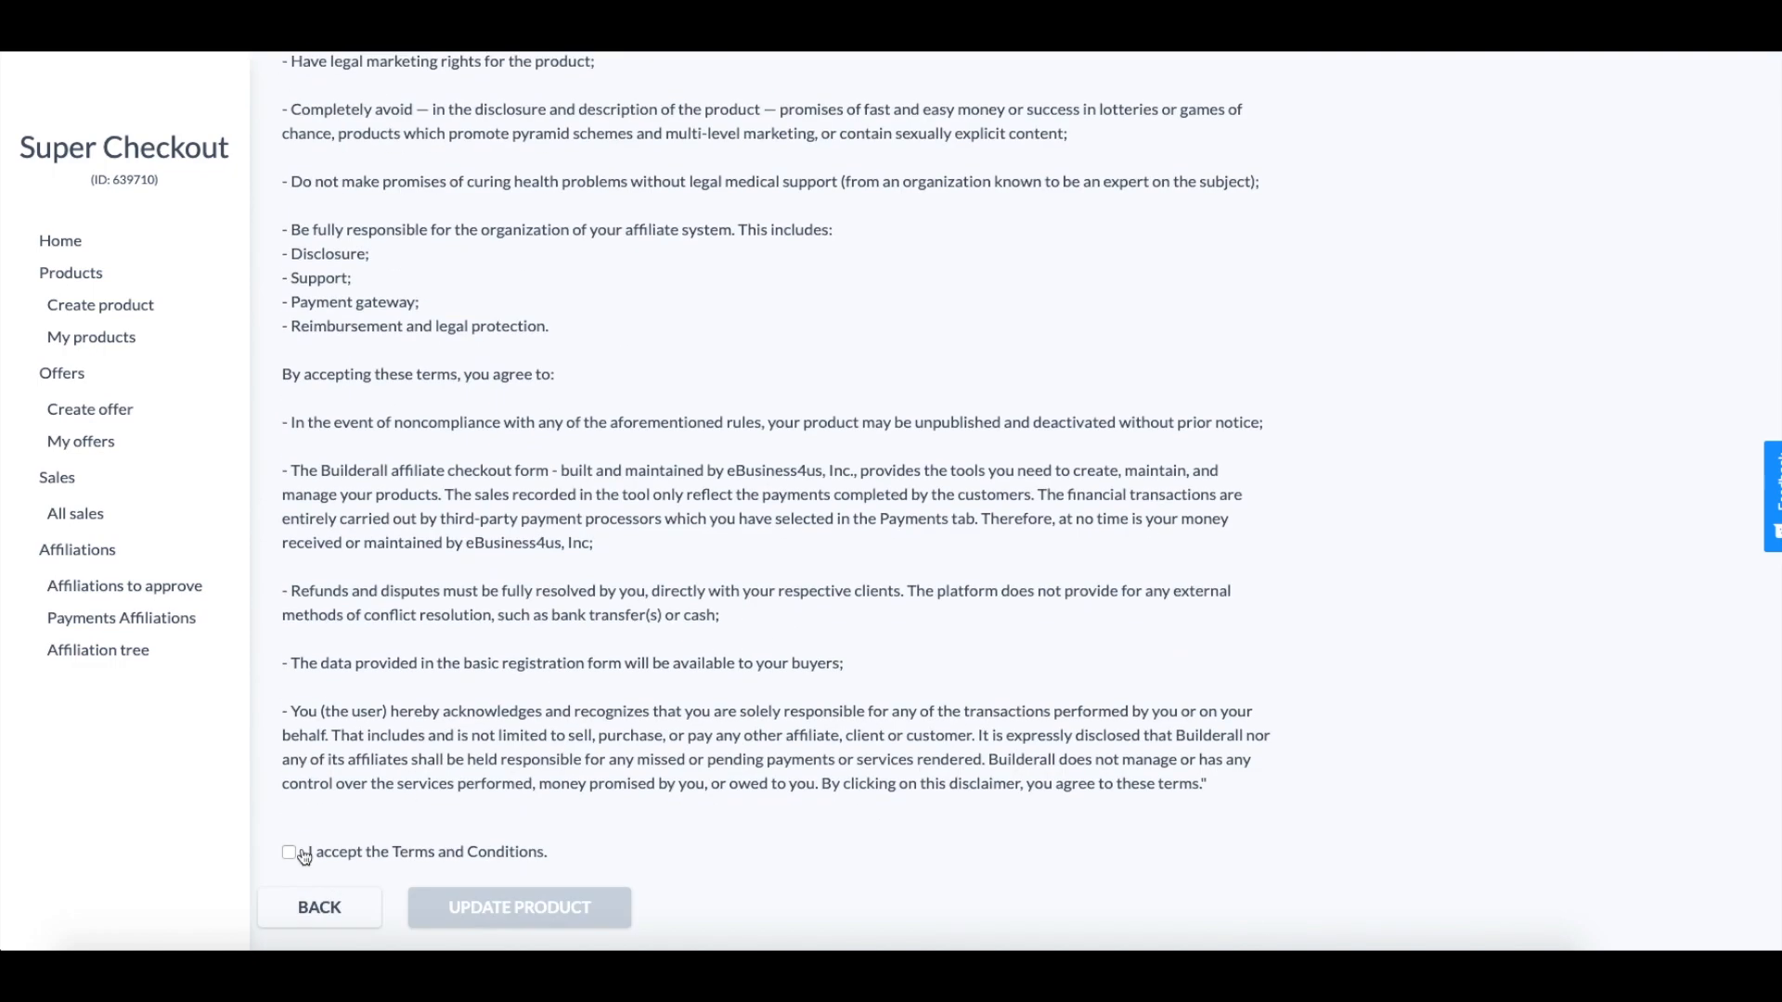
{"action": "left_click", "coordinate": [304, 853]}
{"action": "left_click", "coordinate": [486, 913]}
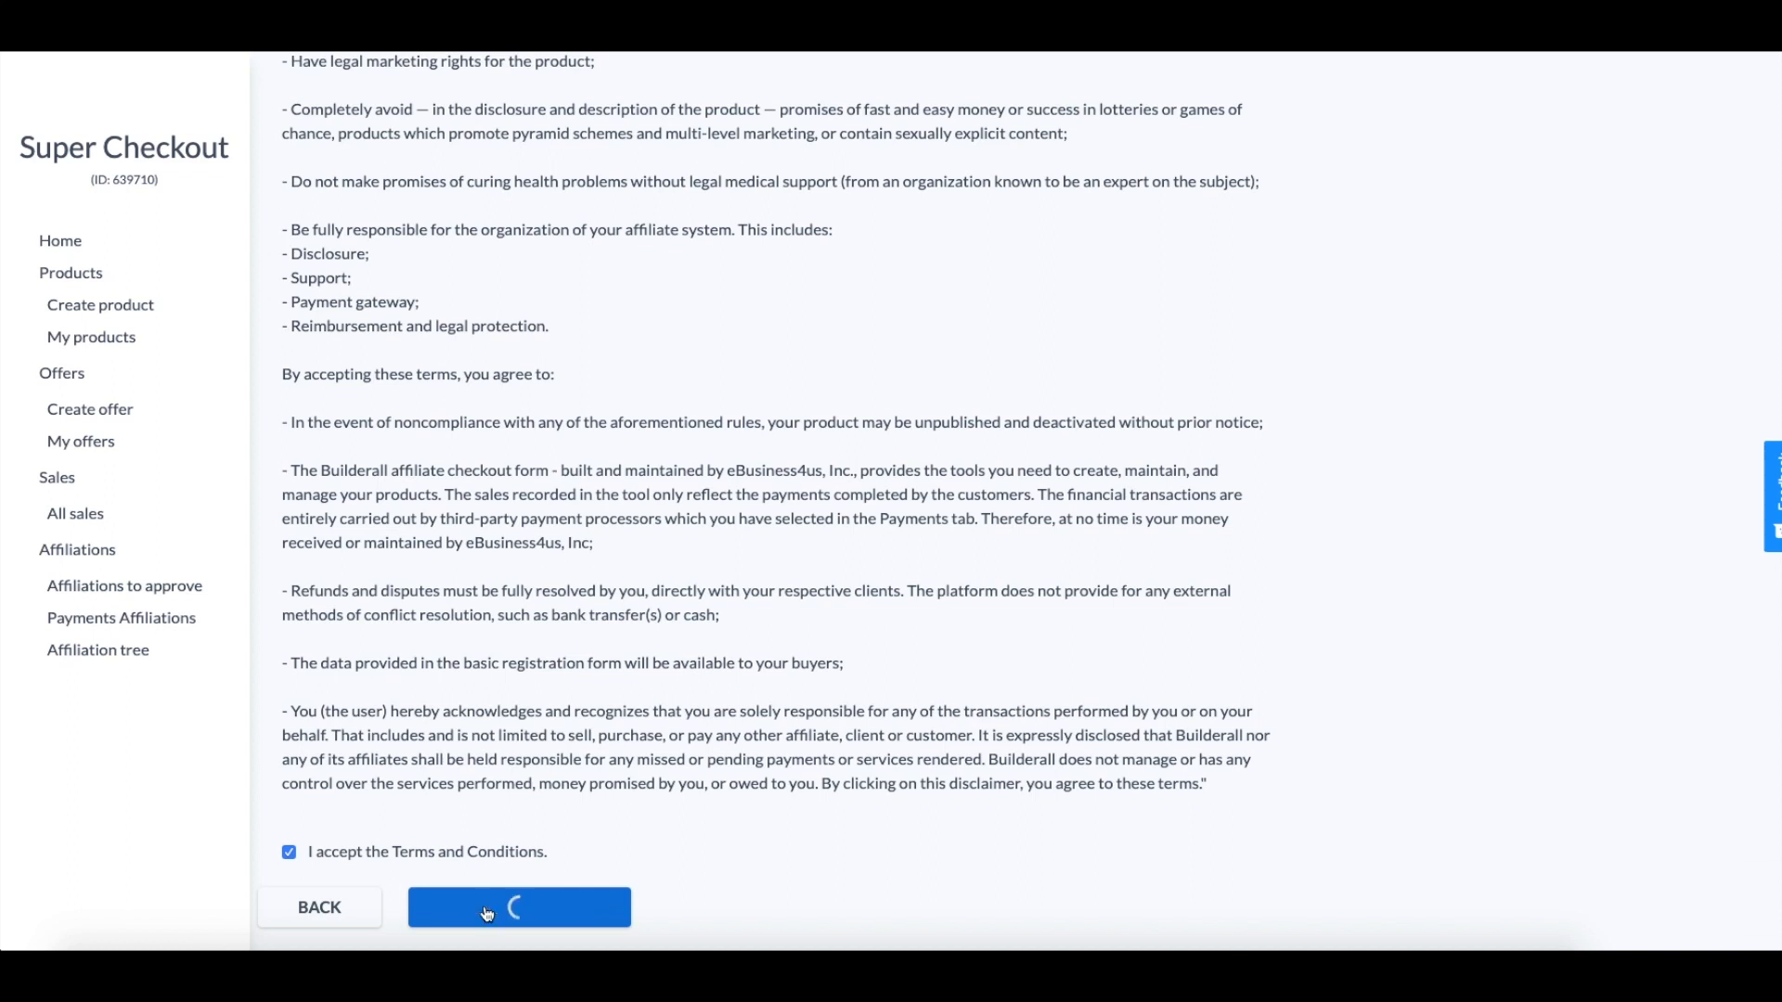
Open the Tutorial product's links and copy the subscription page URL of the first payment plan
{"action": "left_click", "coordinate": [102, 338]}
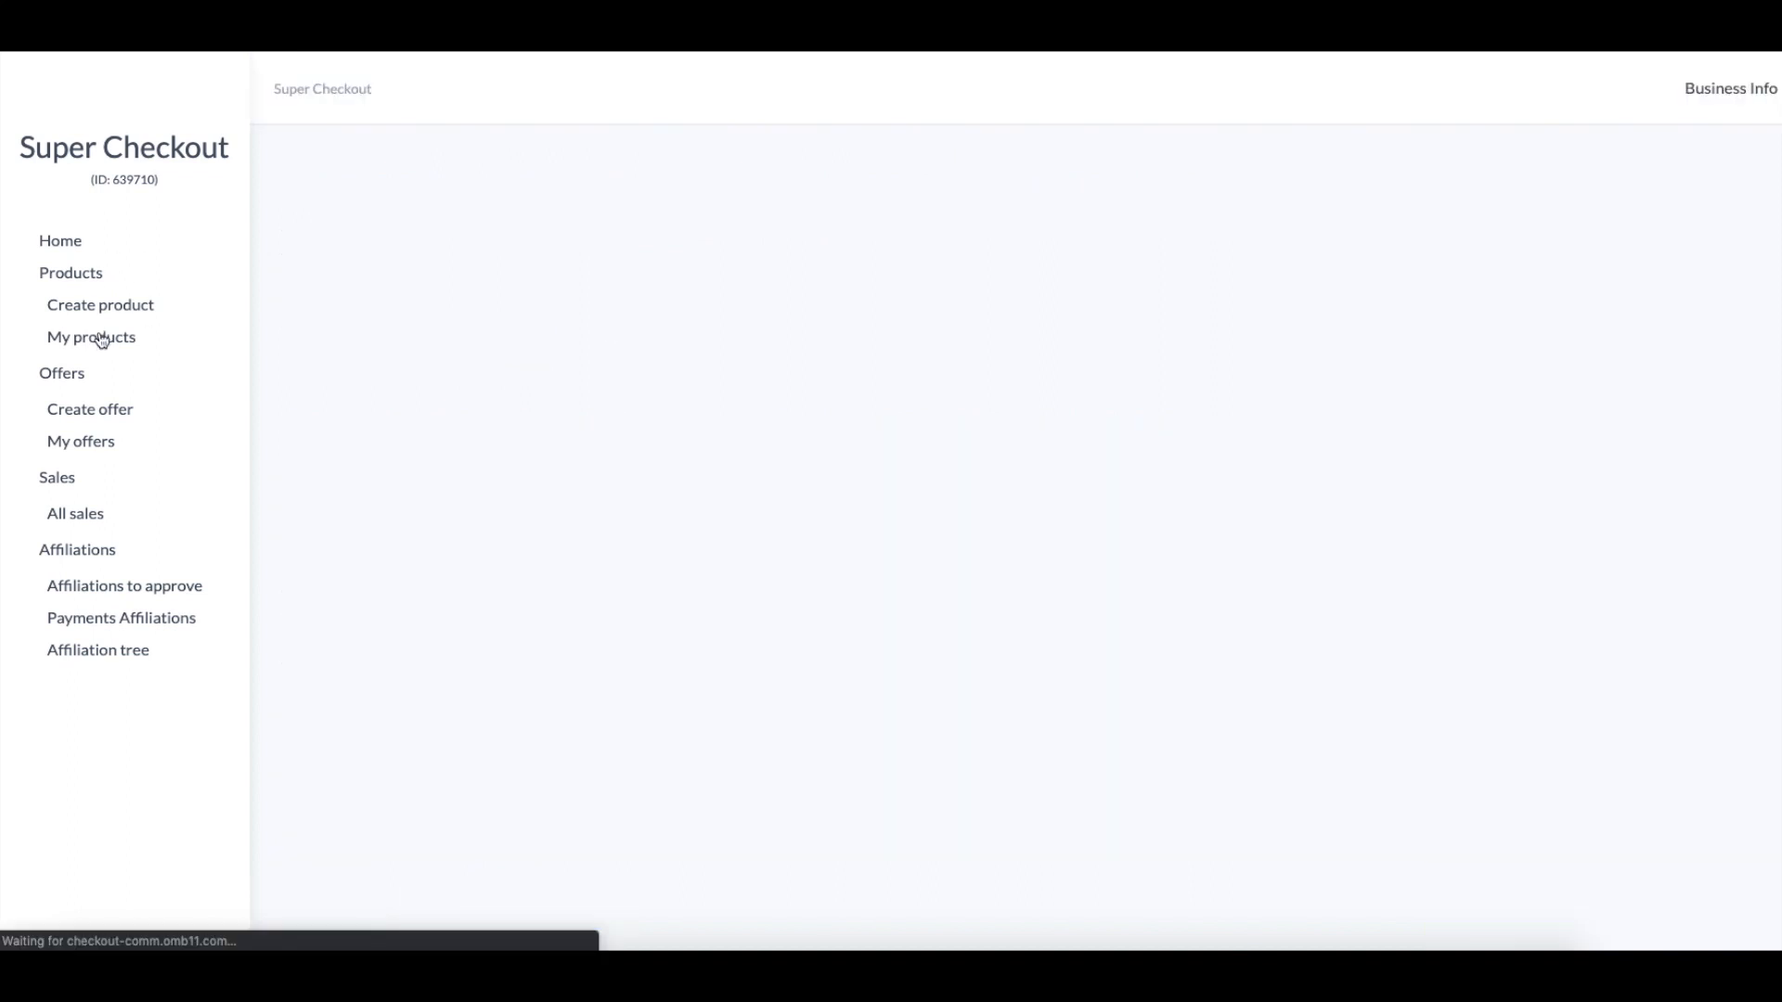
{"action": "left_click", "coordinate": [470, 431]}
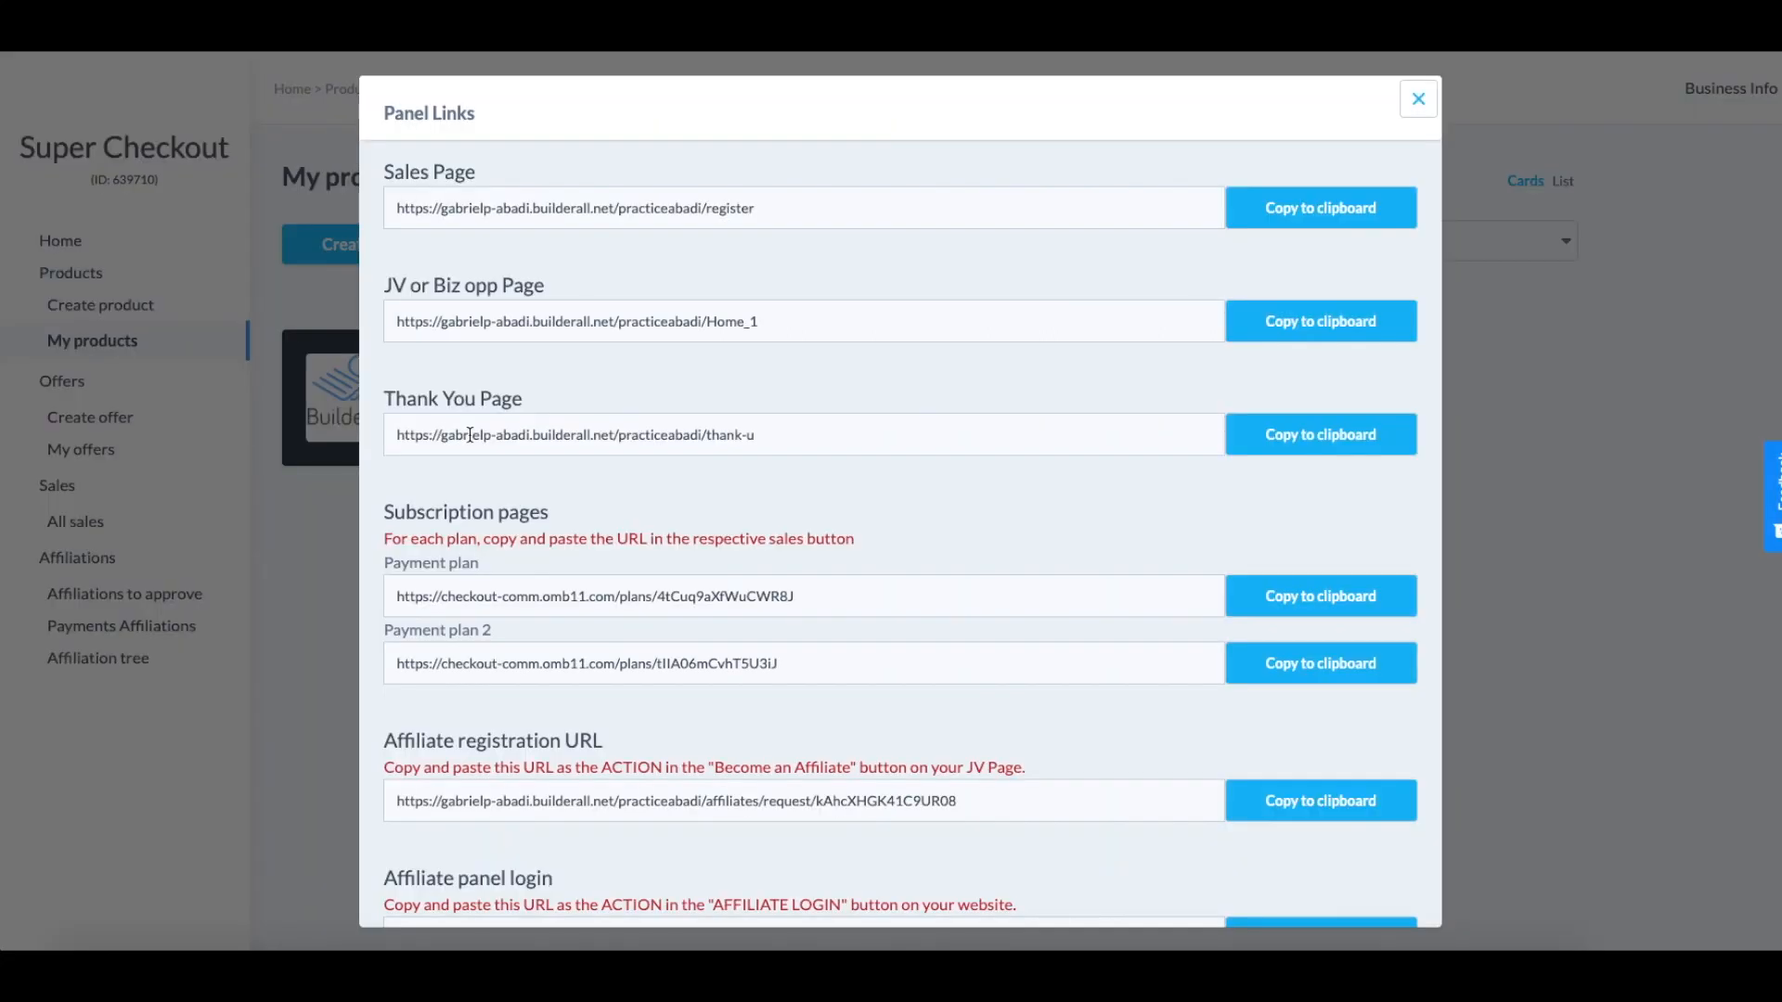
{"action": "scroll", "coordinate": [632, 498], "scroll_direction": "down", "scroll_amount": 1}
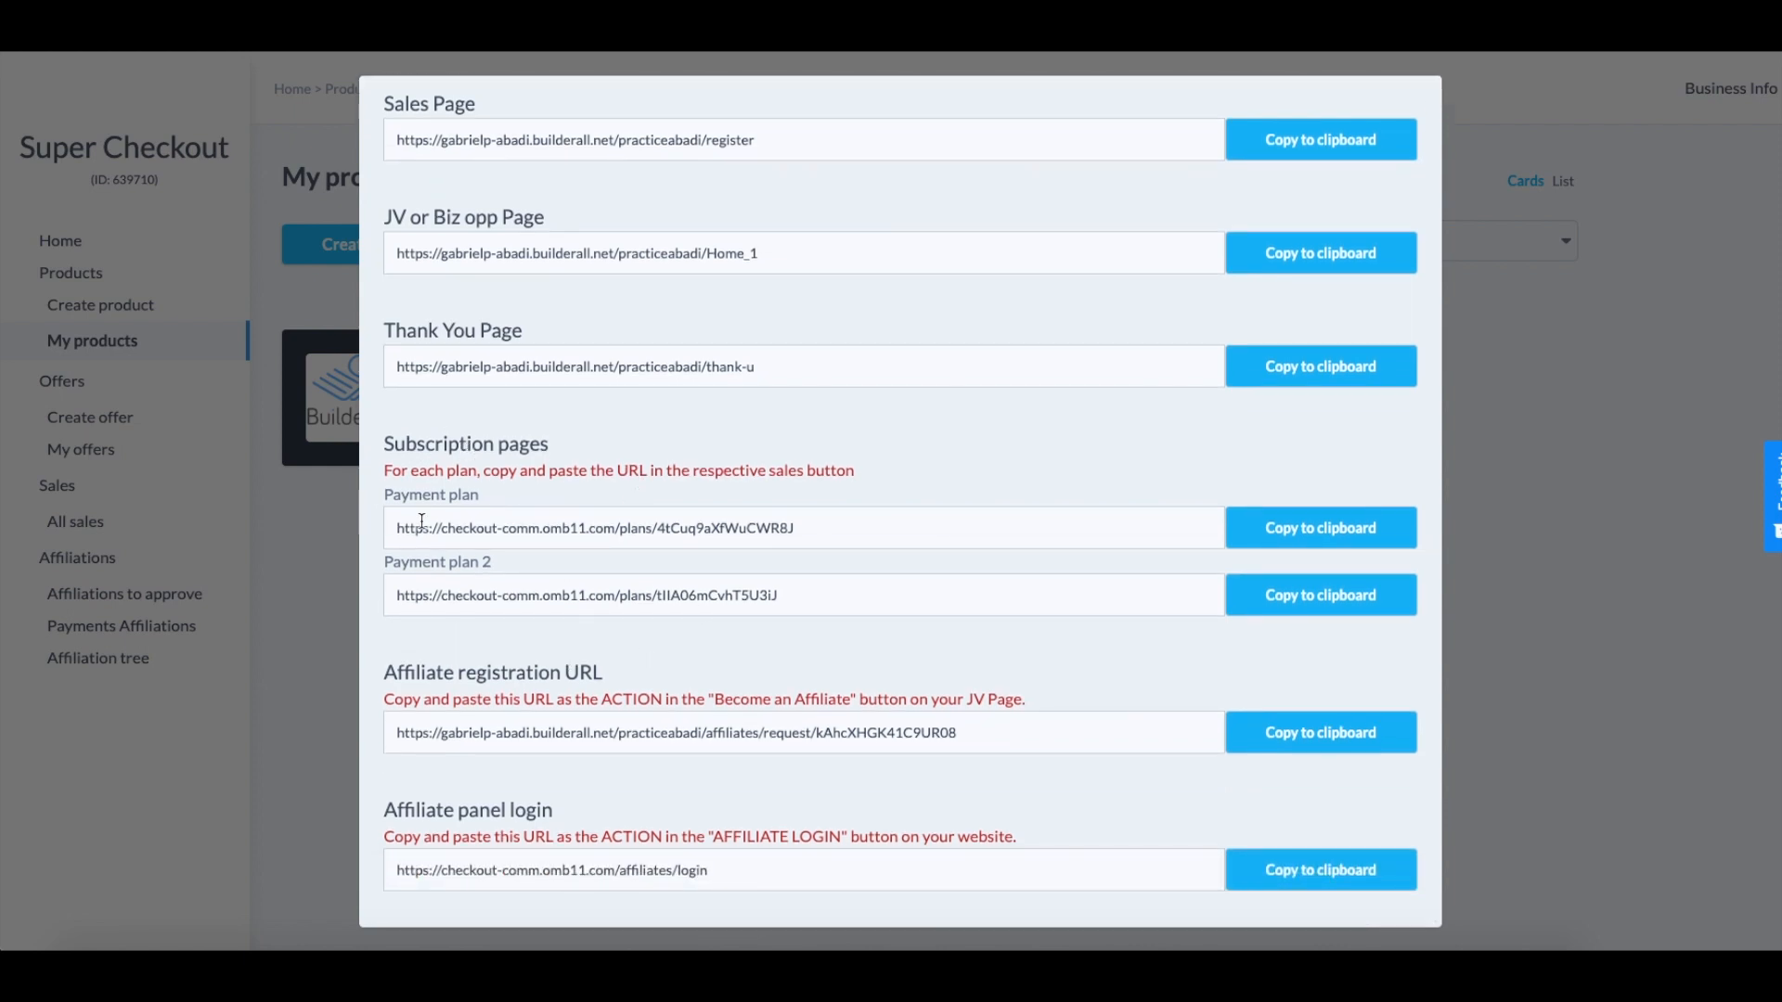
{"action": "left_click", "coordinate": [1276, 541]}
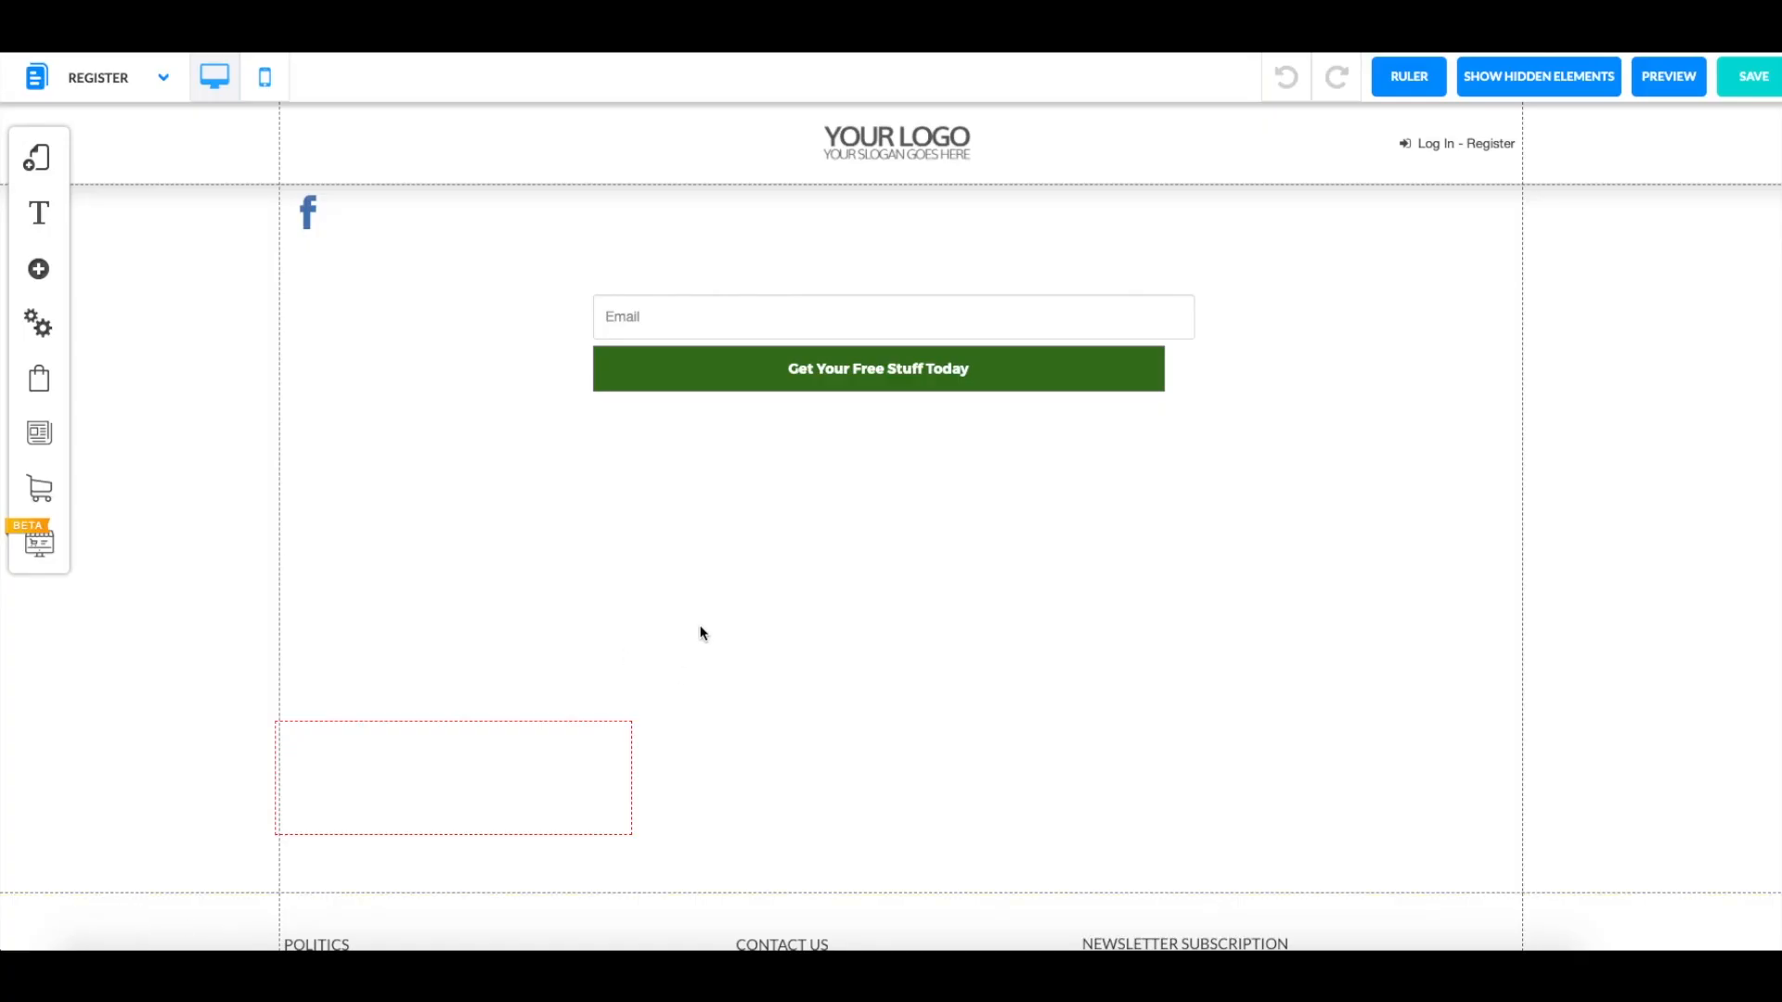
Add a blue REGISTER NOW button to the empty area below the email form on the register page
{"action": "left_click", "coordinate": [43, 276]}
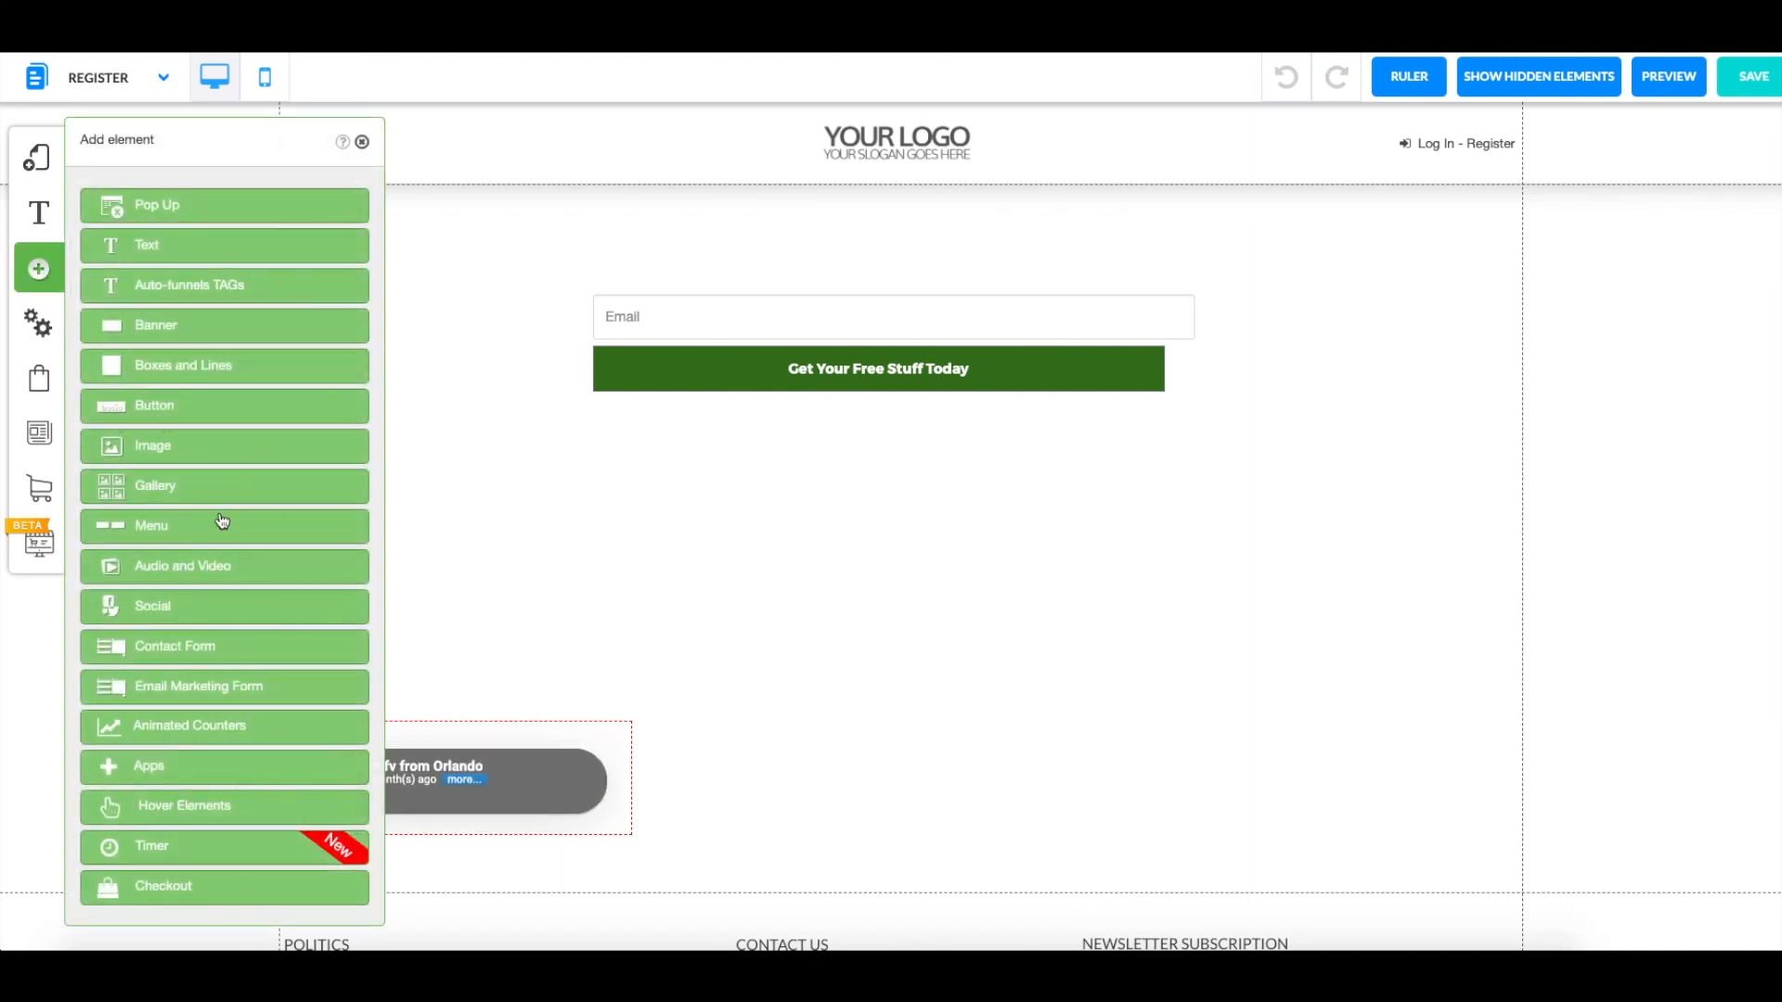
{"action": "left_click", "coordinate": [175, 402]}
{"action": "left_click_drag", "start_coordinate": [171, 295], "coordinate": [900, 501]}
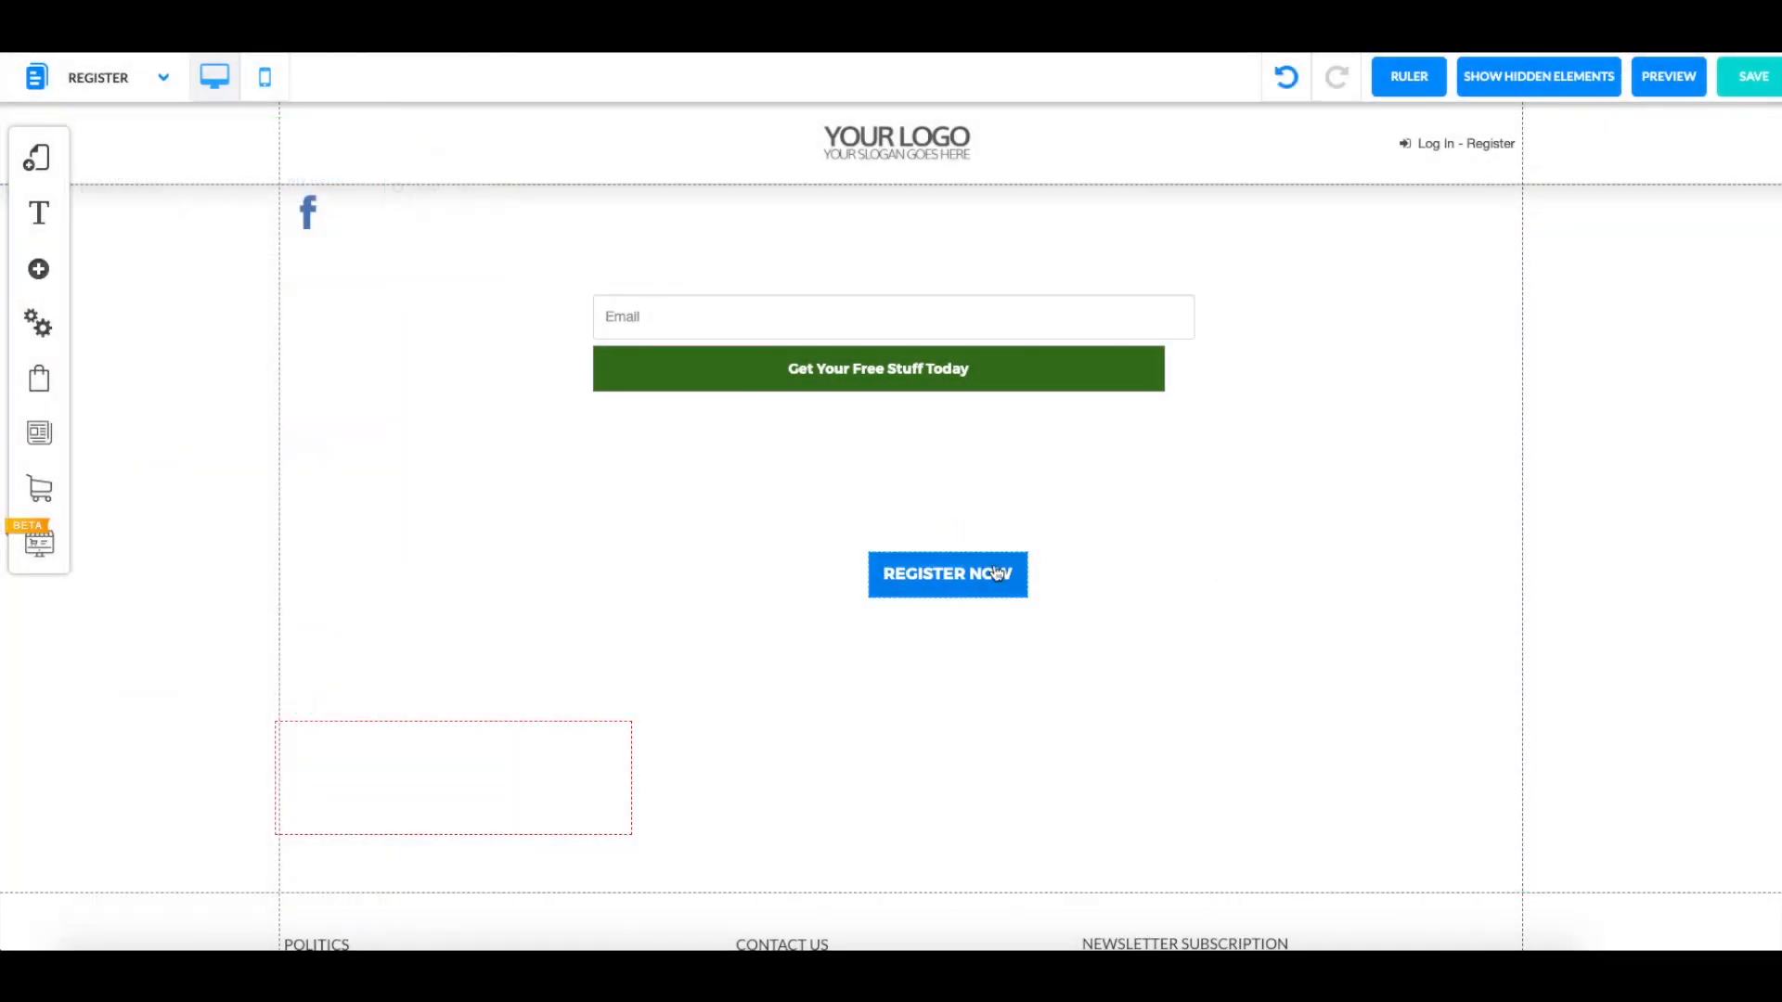
Give the REGISTER NOW button a web link action with the copied payment plan URL, opening in the same tab
{"action": "left_click", "coordinate": [945, 574]}
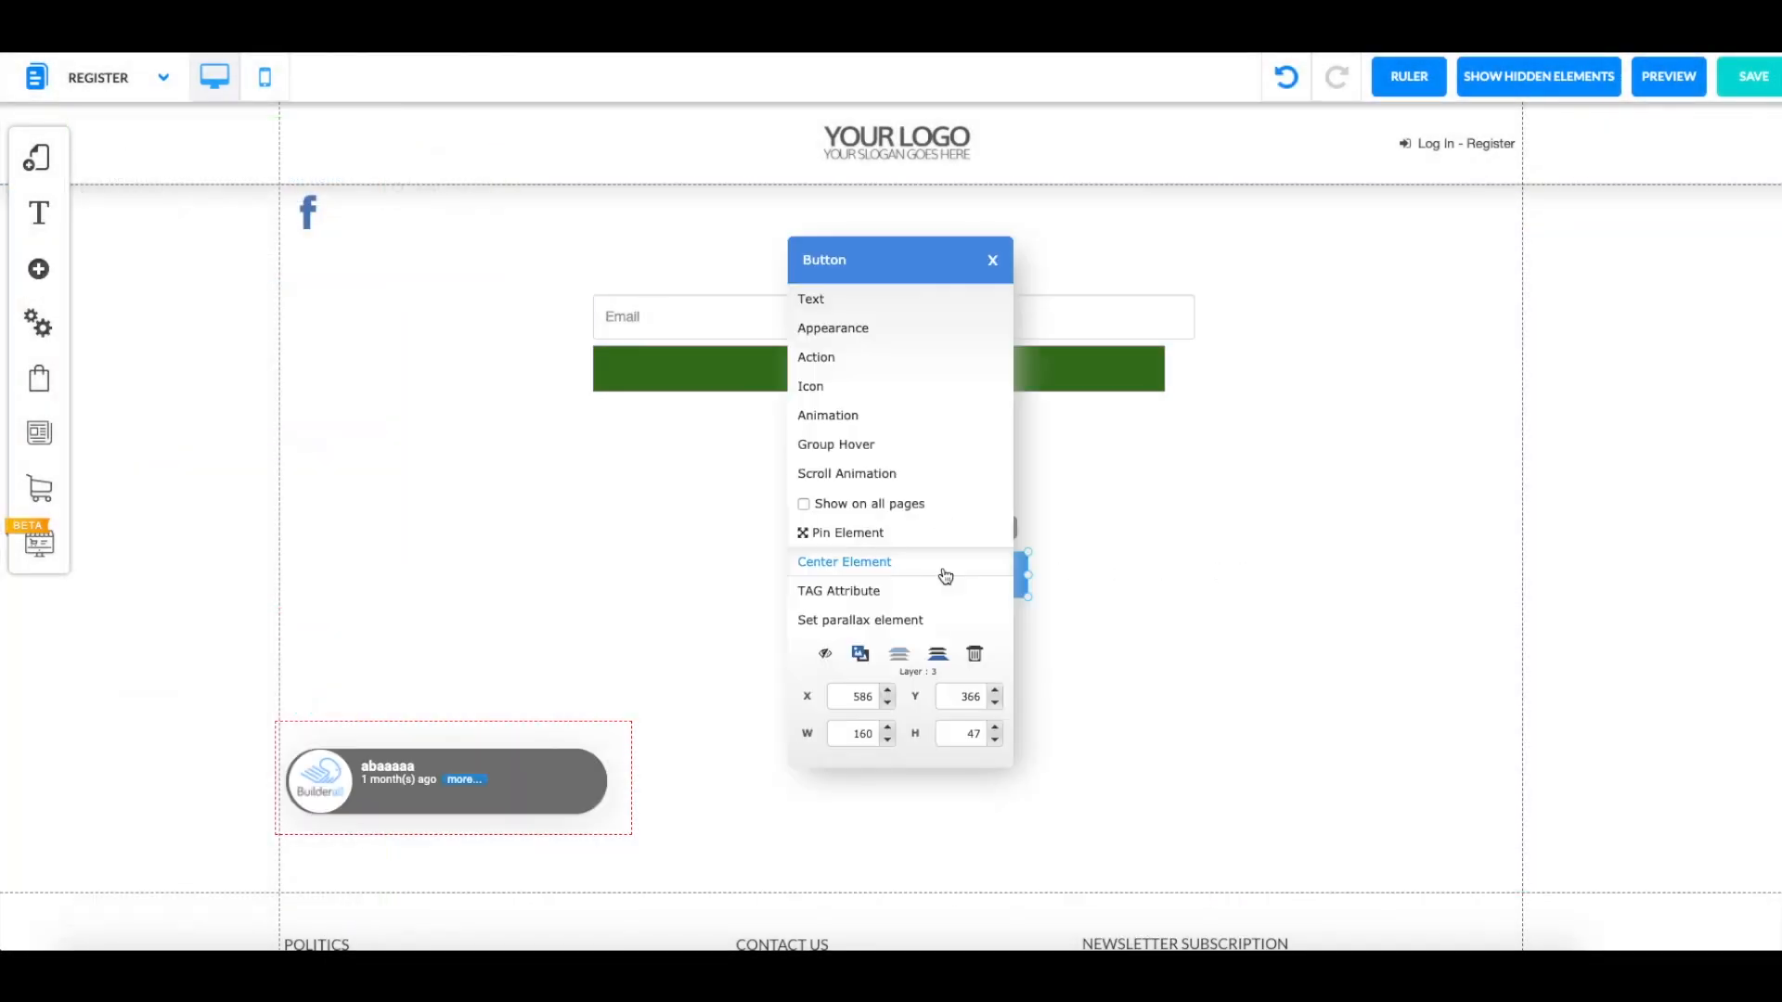
{"action": "left_click", "coordinate": [849, 359]}
{"action": "left_click", "coordinate": [728, 165]}
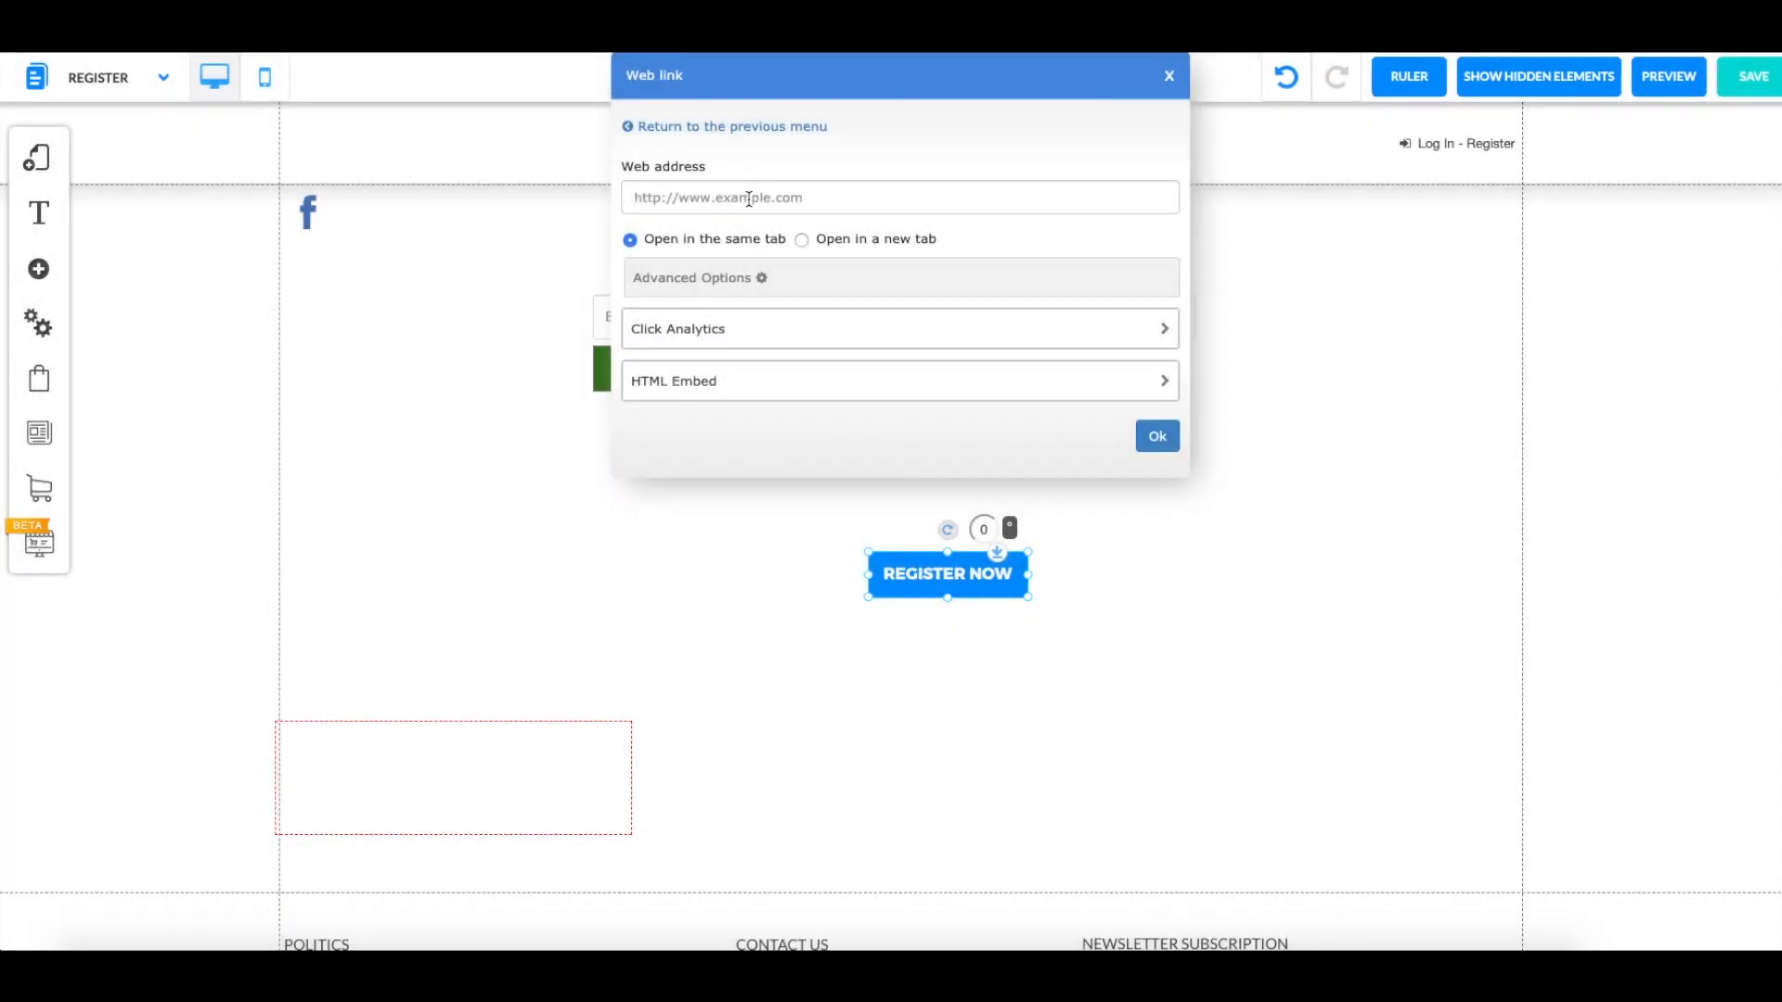
{"action": "left_click", "coordinate": [746, 198]}
{"action": "key", "text": "ctrl+v"}
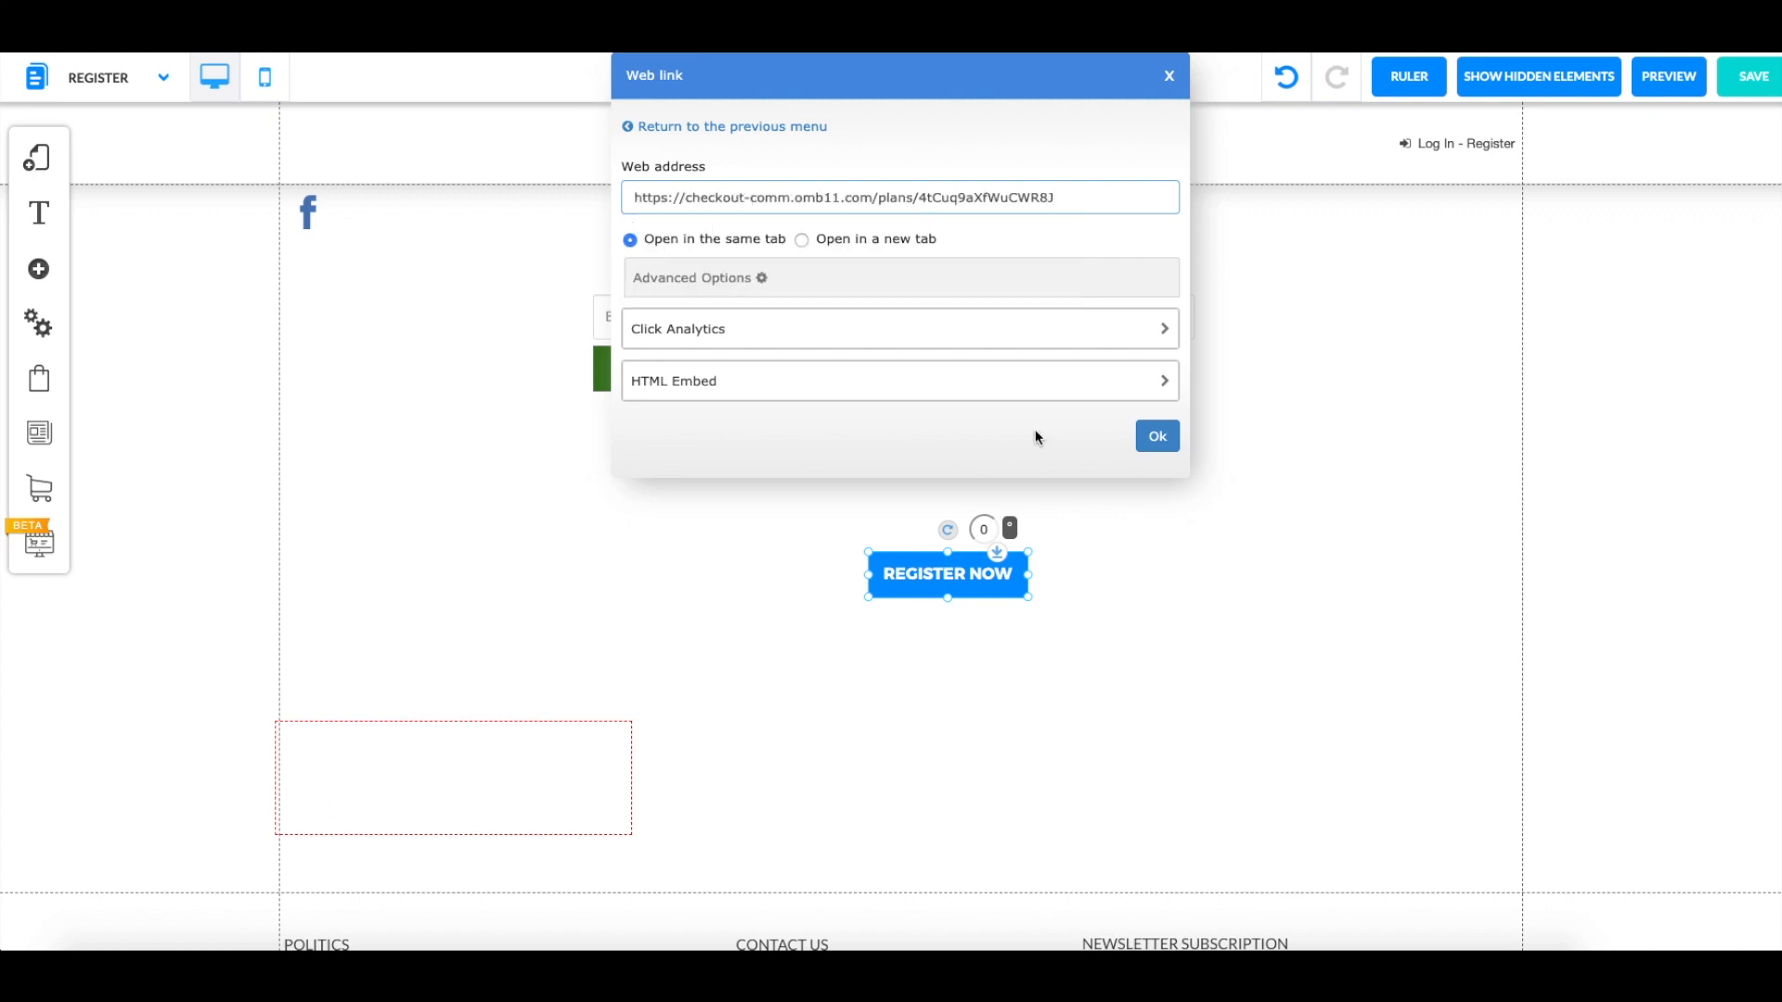
{"action": "left_click", "coordinate": [1160, 434]}
{"action": "left_click", "coordinate": [1125, 522]}
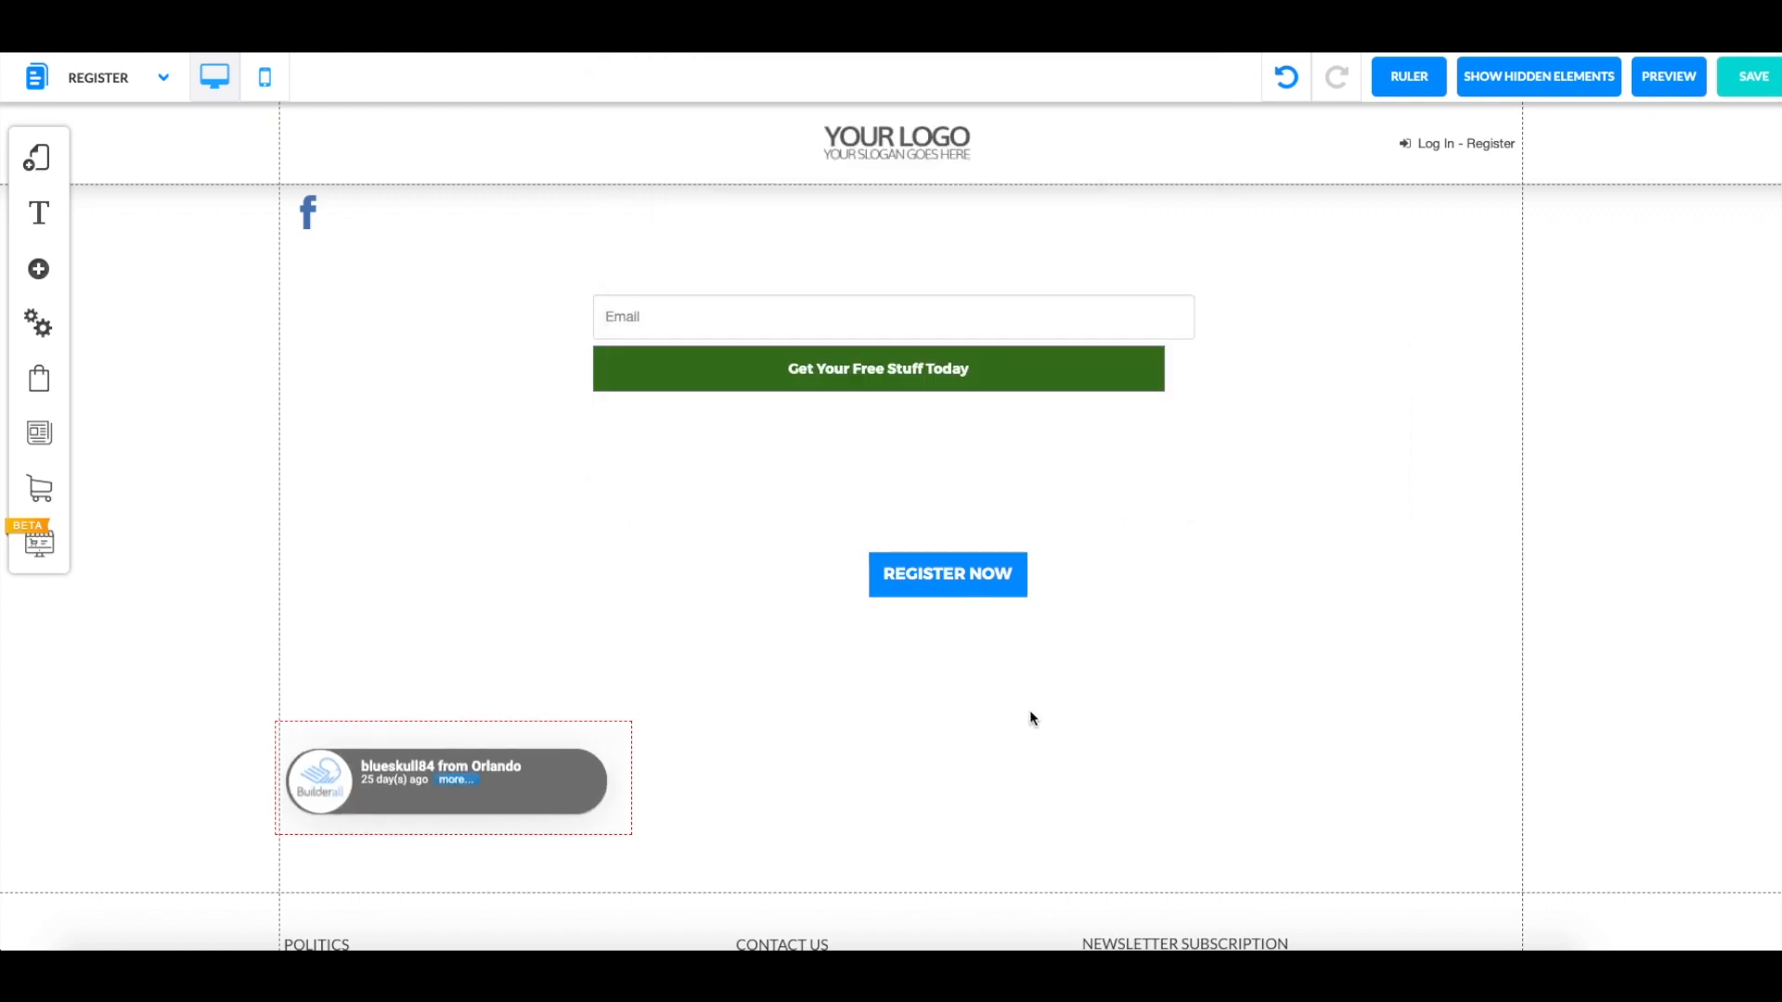
Save the website changes with the modified register page included, and dismiss the alert
{"action": "left_click", "coordinate": [1680, 85]}
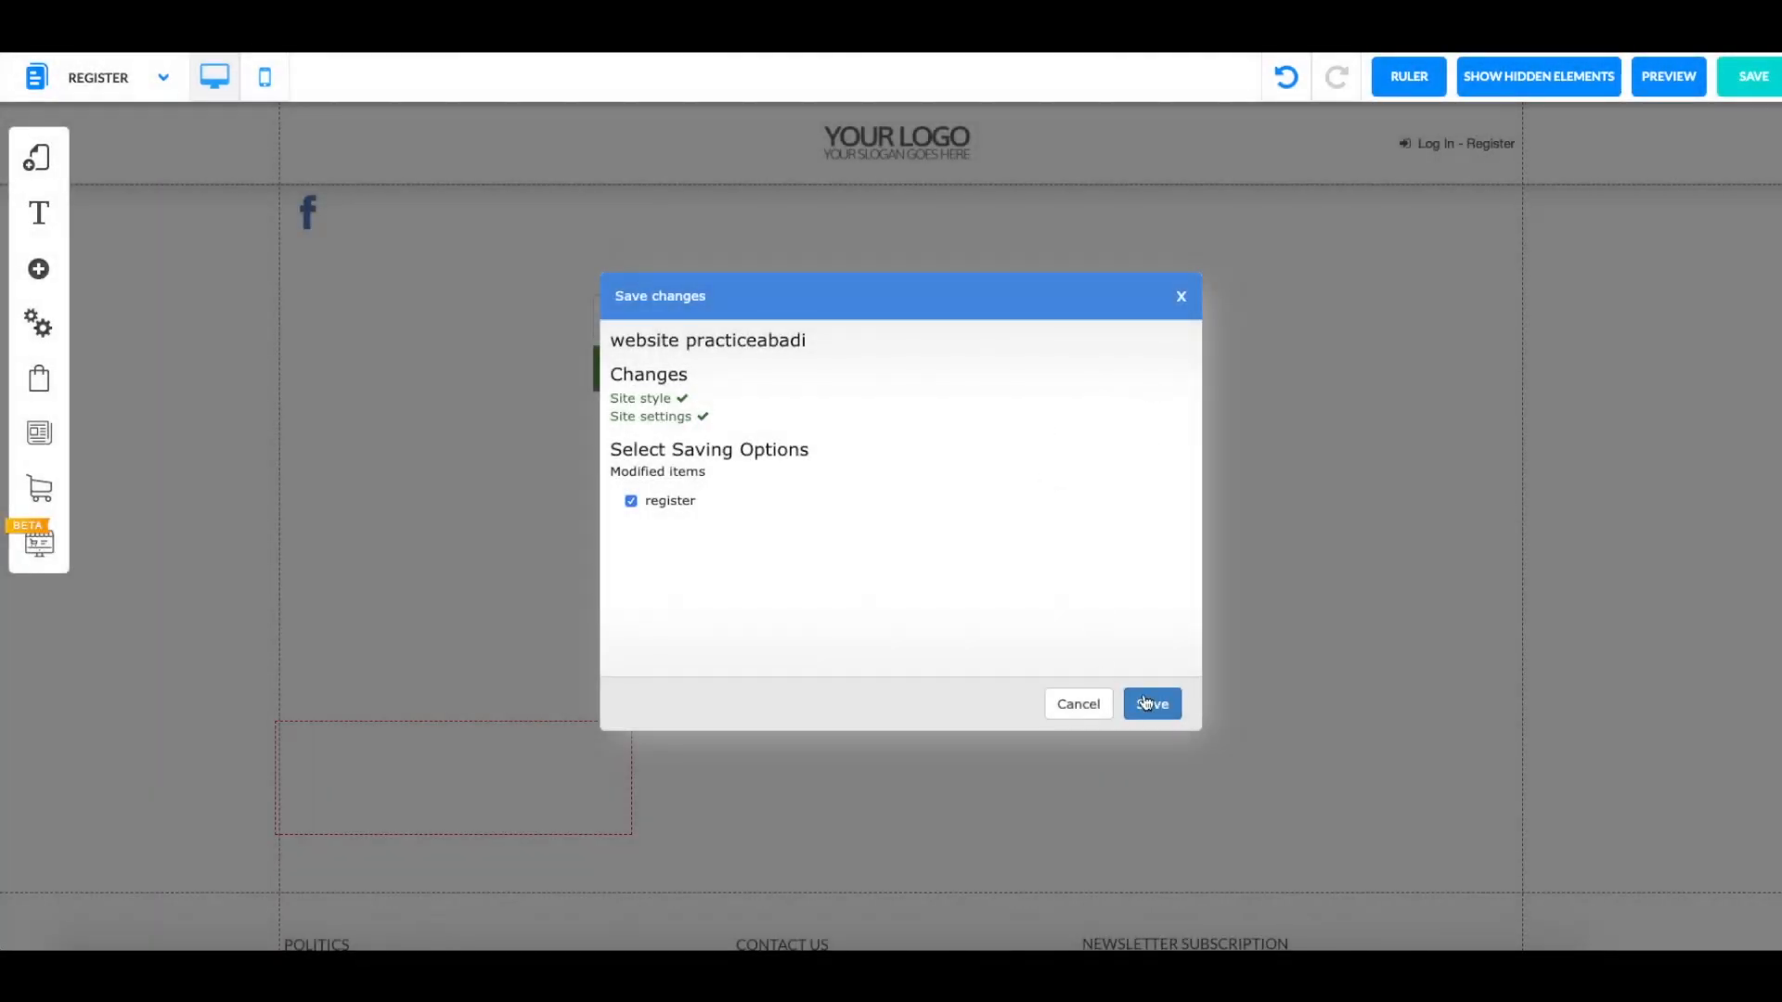
{"action": "left_click", "coordinate": [1147, 702]}
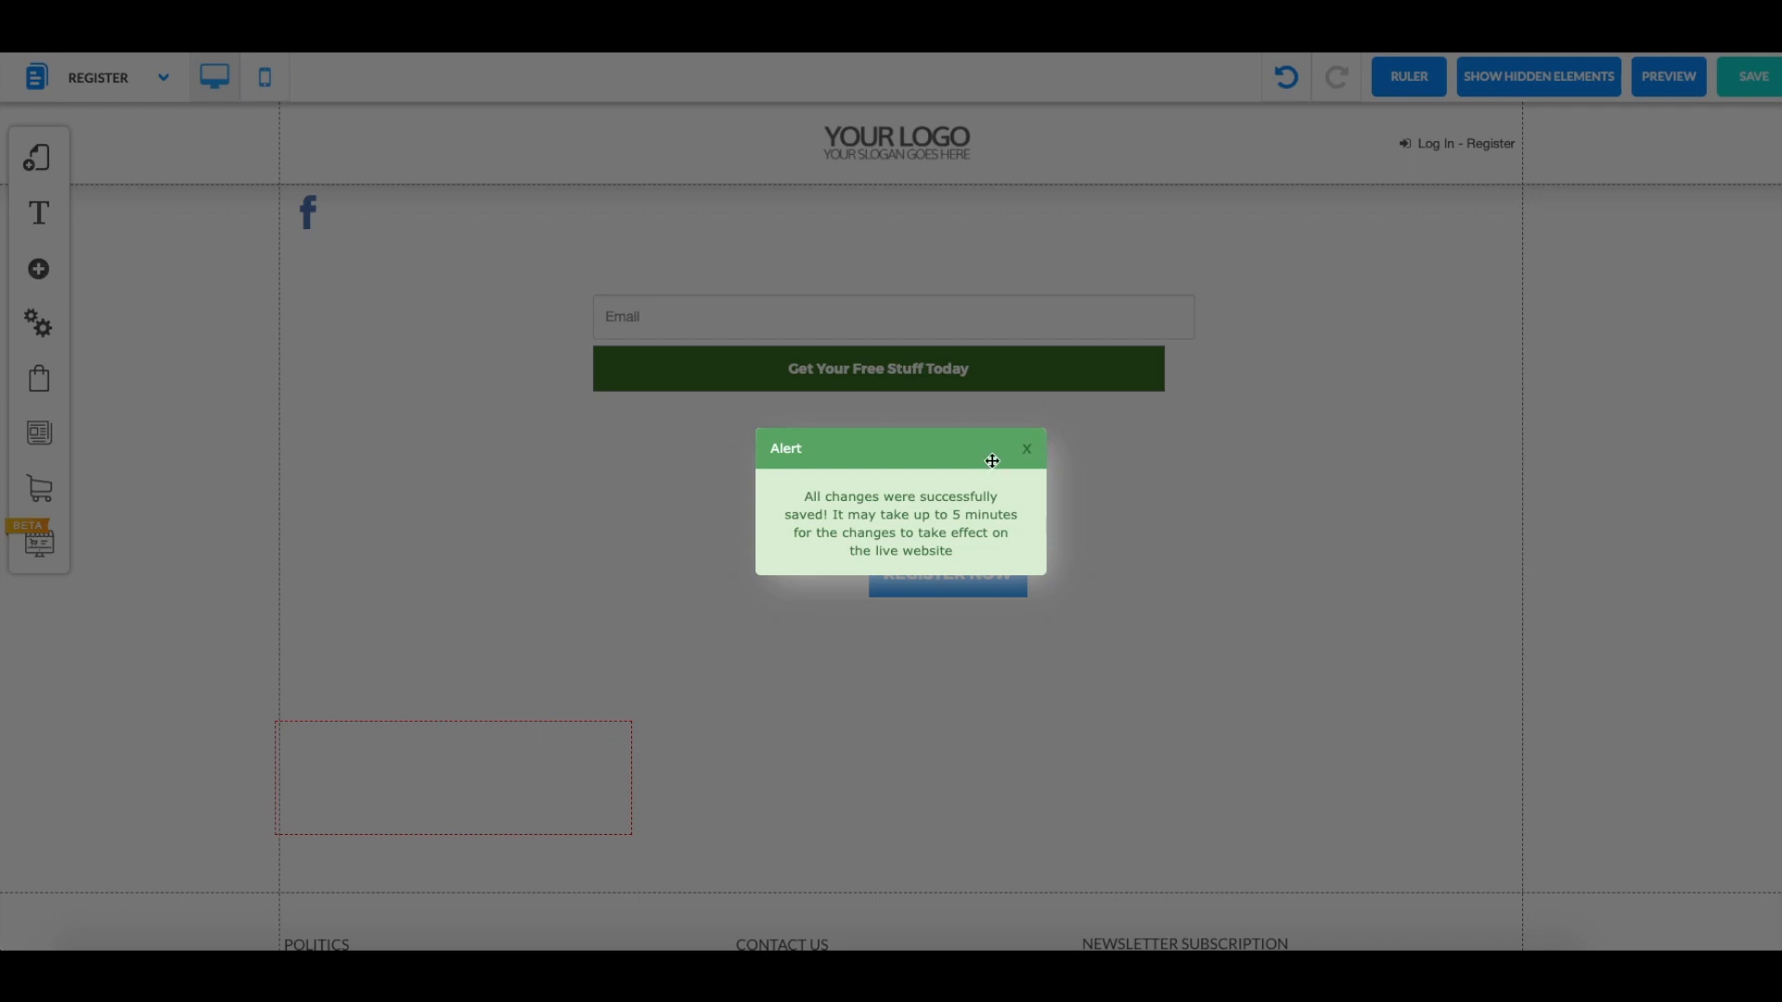
{"action": "left_click", "coordinate": [1028, 449]}
Preview the register page and follow its REGISTER NOW button to the checkout, agreeing to leave the site
{"action": "left_click", "coordinate": [1666, 78]}
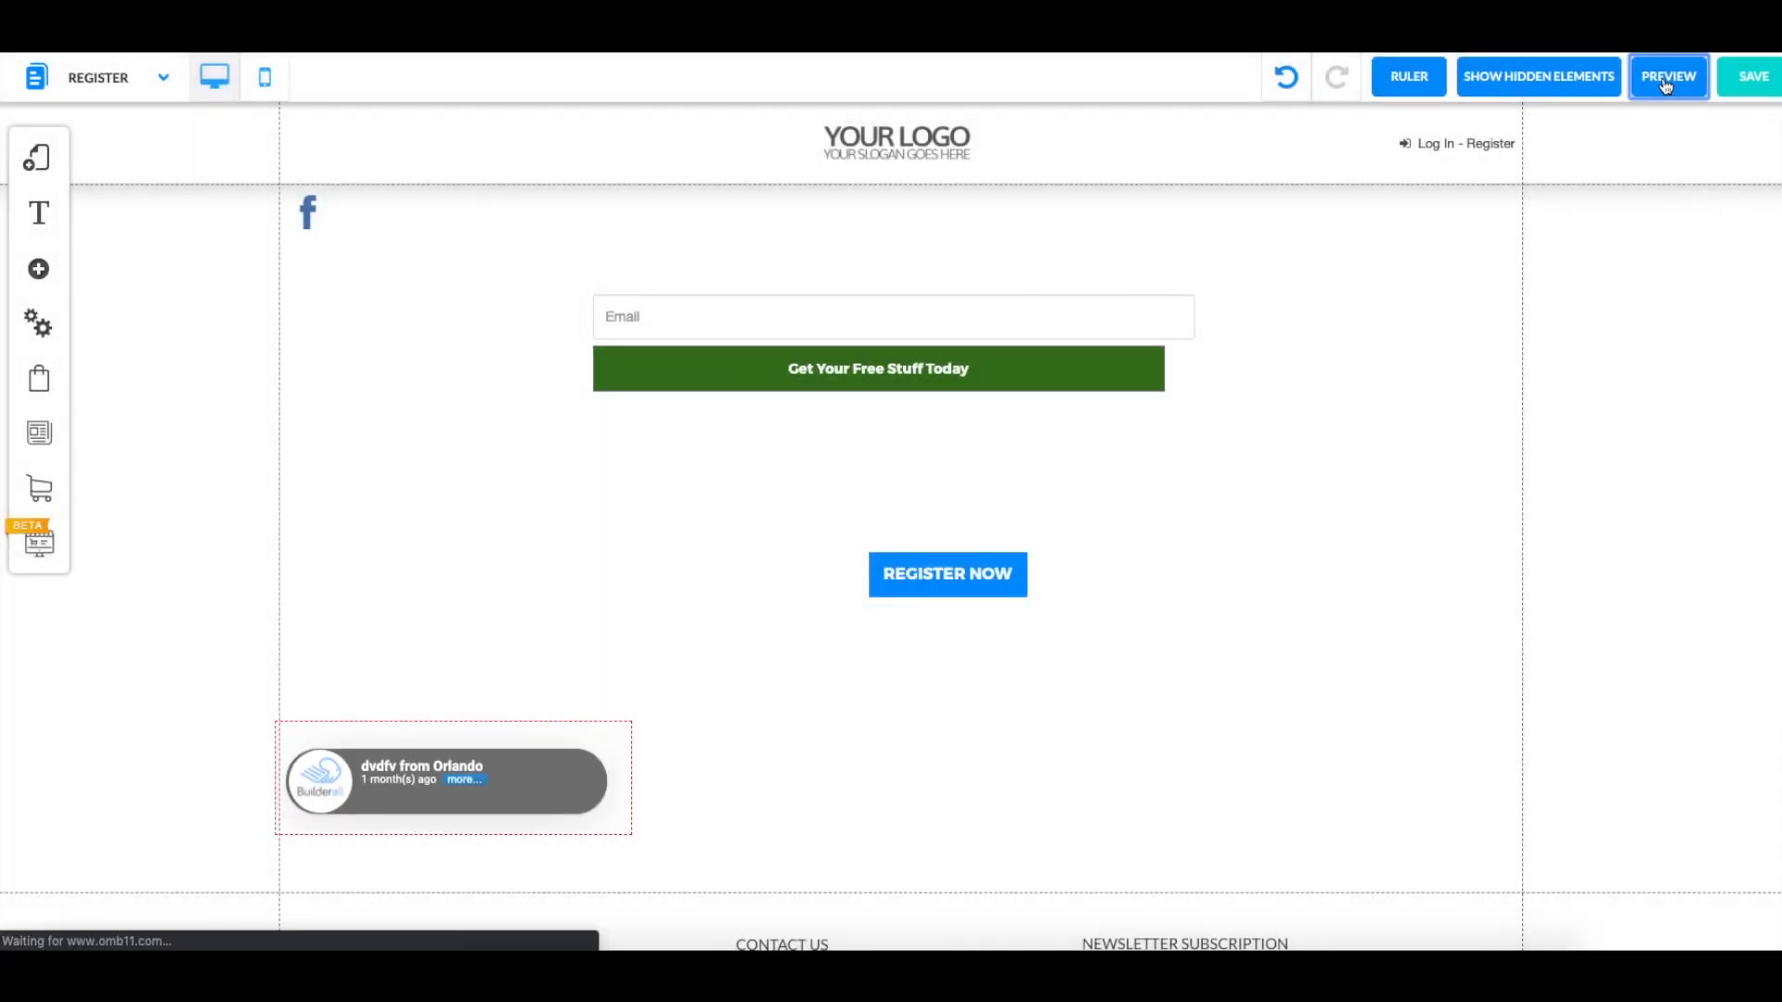
{"action": "left_click", "coordinate": [970, 586]}
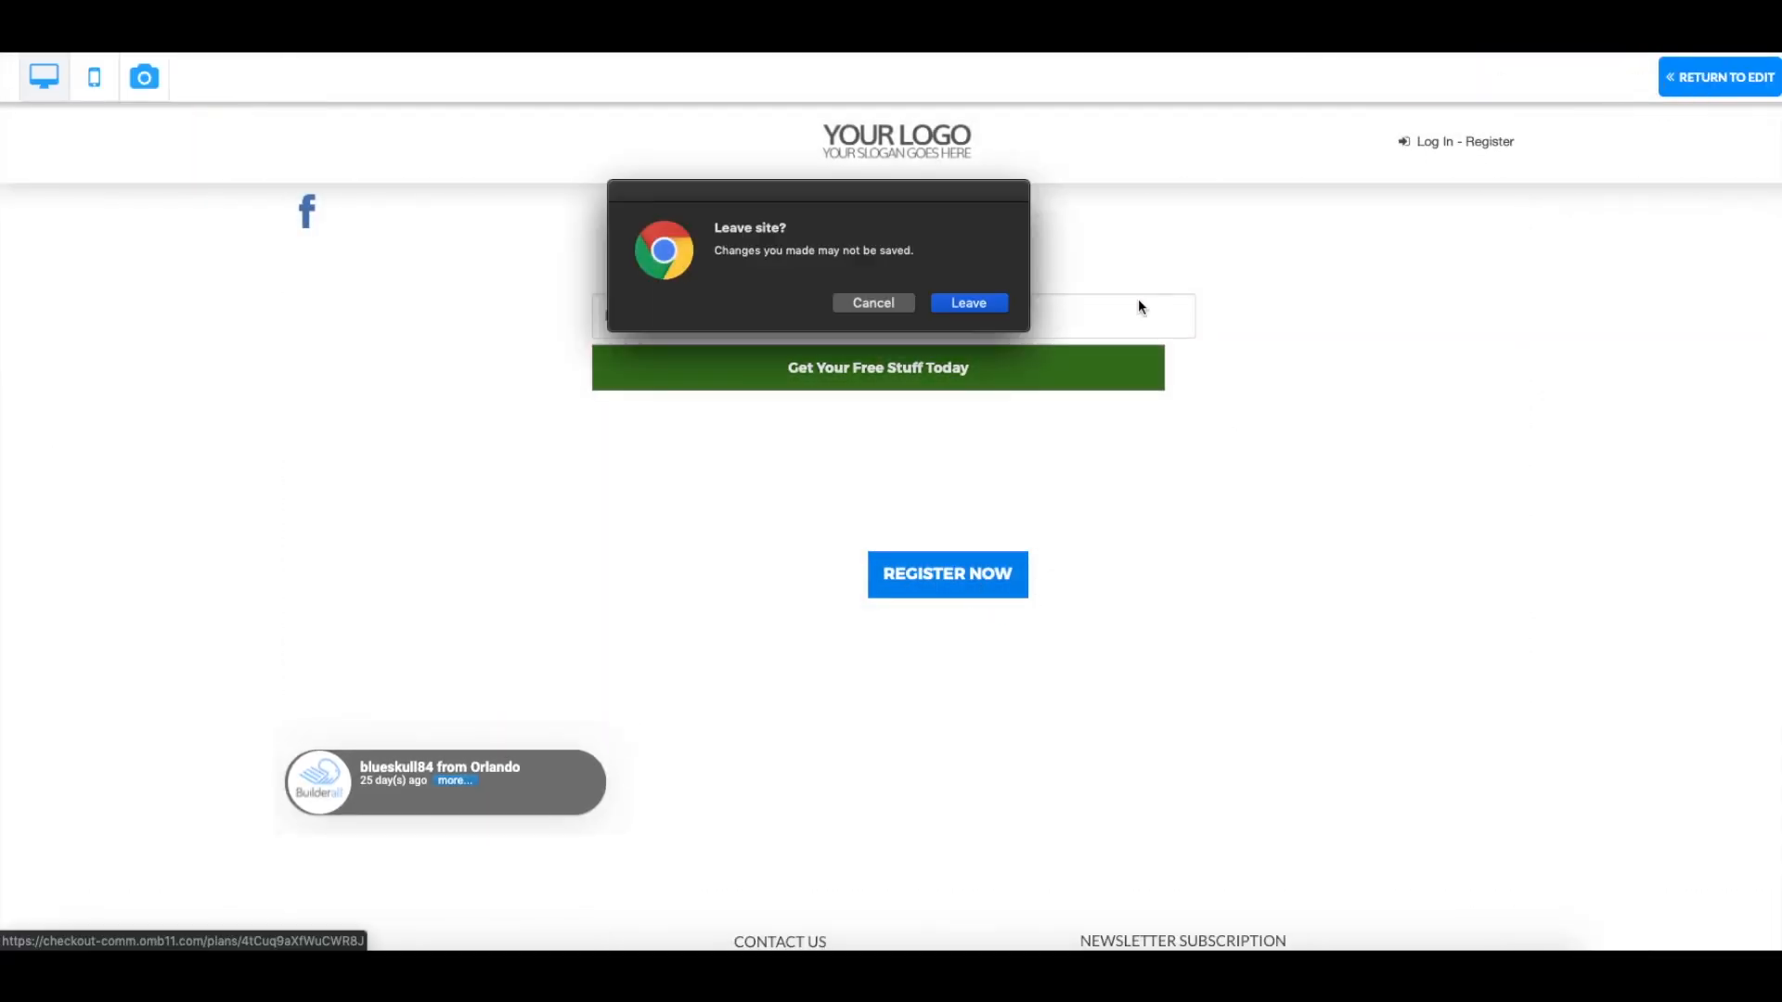
{"action": "left_click", "coordinate": [986, 304]}
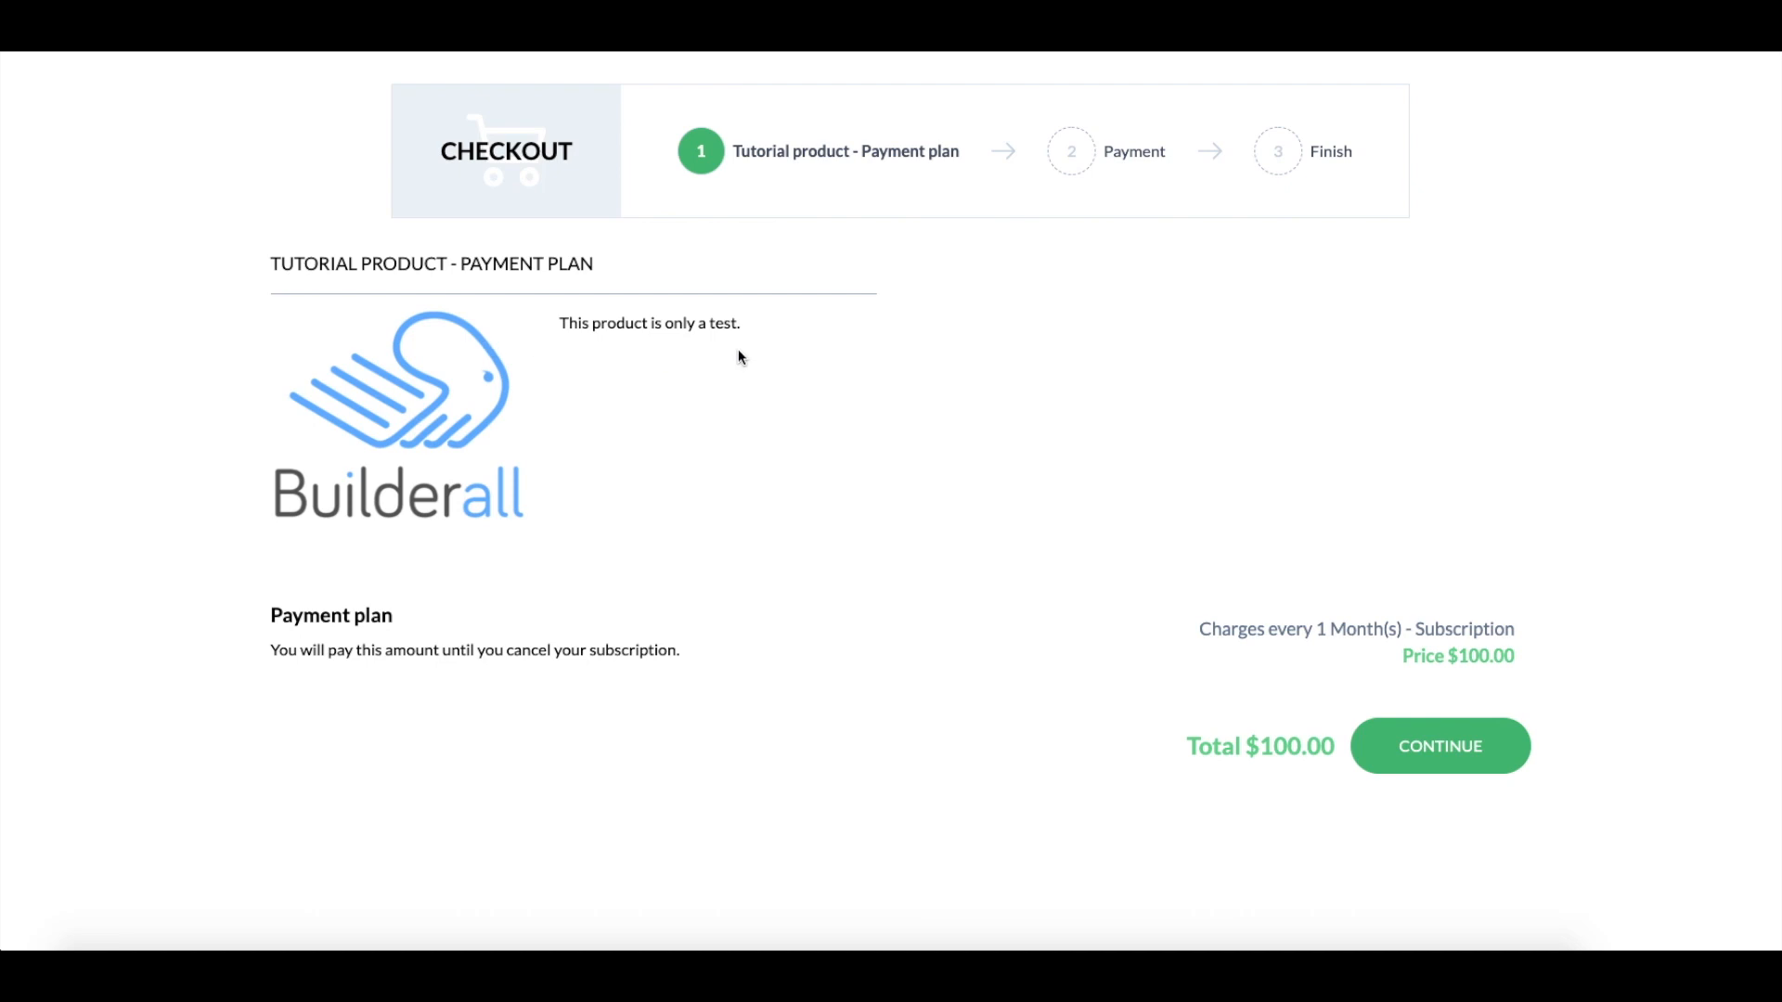
Review the product description and payment plan text on the first checkout page, and continue to the payment stage
{"action": "left_click_drag", "start_coordinate": [738, 349], "coordinate": [281, 516]}
{"action": "left_click", "coordinate": [684, 501]}
{"action": "left_click_drag", "start_coordinate": [687, 662], "coordinate": [457, 662]}
{"action": "left_click", "coordinate": [283, 605]}
{"action": "left_click", "coordinate": [1410, 767]}
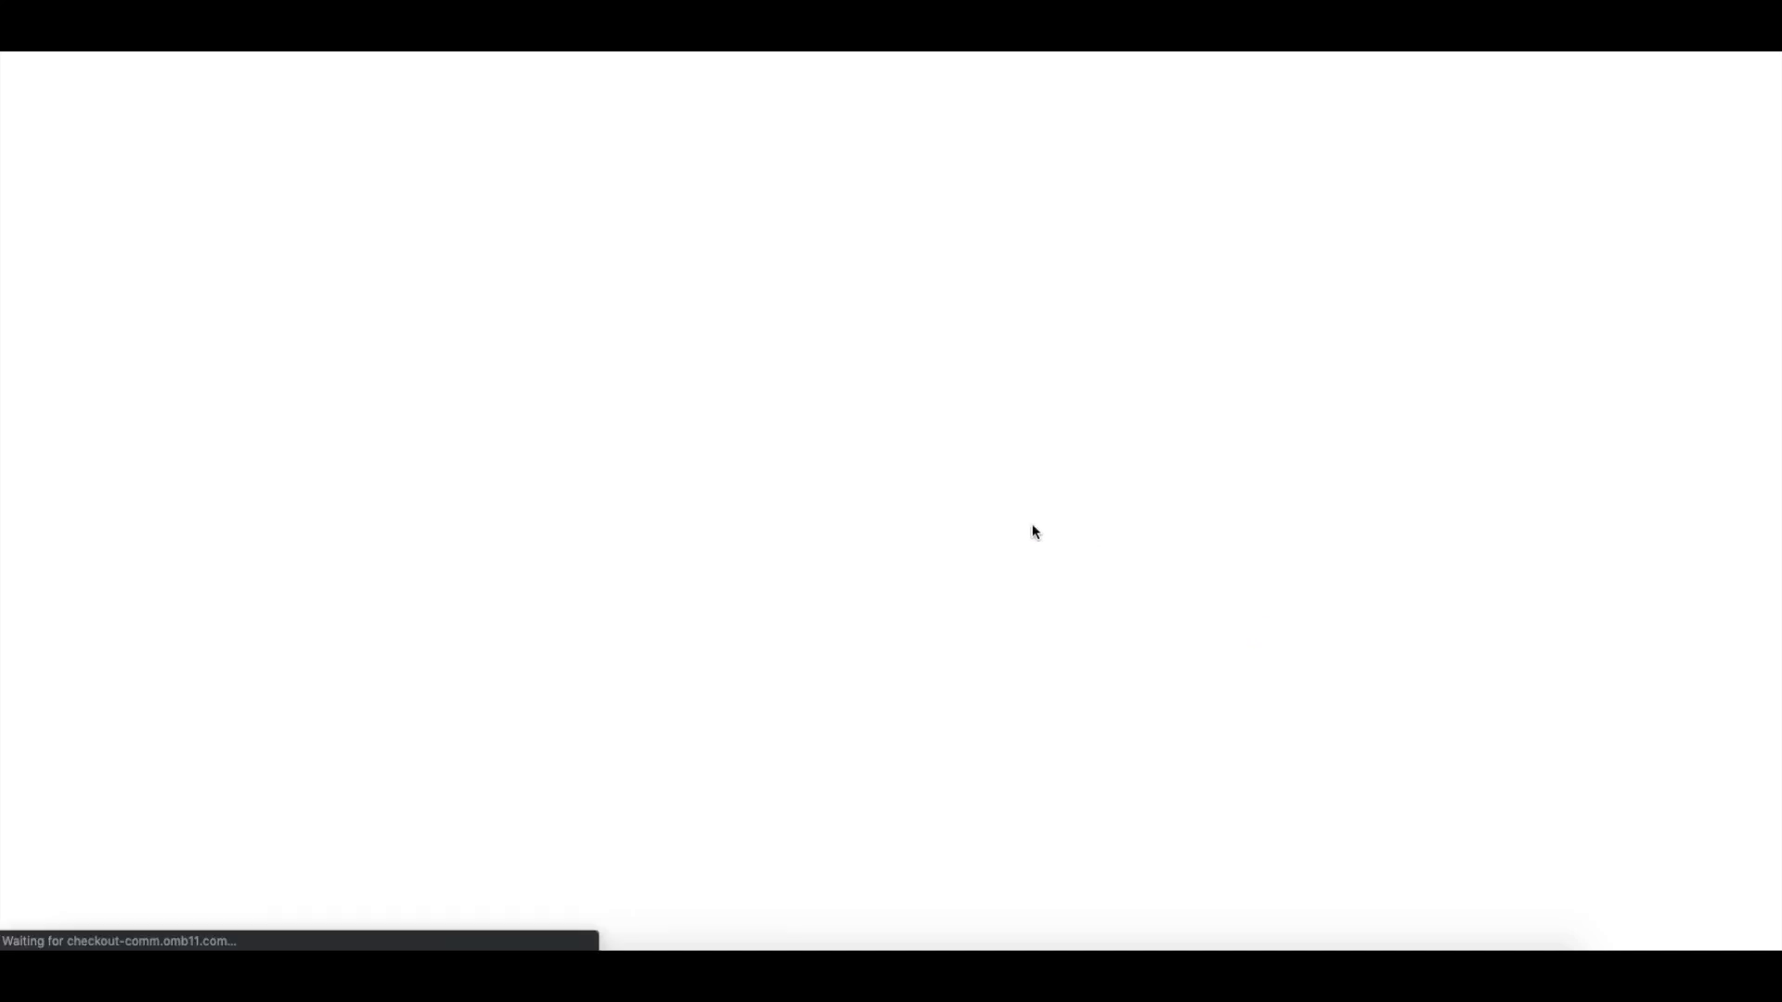
Examine the checkout's payment stage, including the buyer info, membership password and additional information sections
{"action": "scroll", "coordinate": [999, 652], "scroll_direction": "down", "scroll_amount": 1}
{"action": "scroll", "coordinate": [999, 652], "scroll_direction": "up", "scroll_amount": 1}
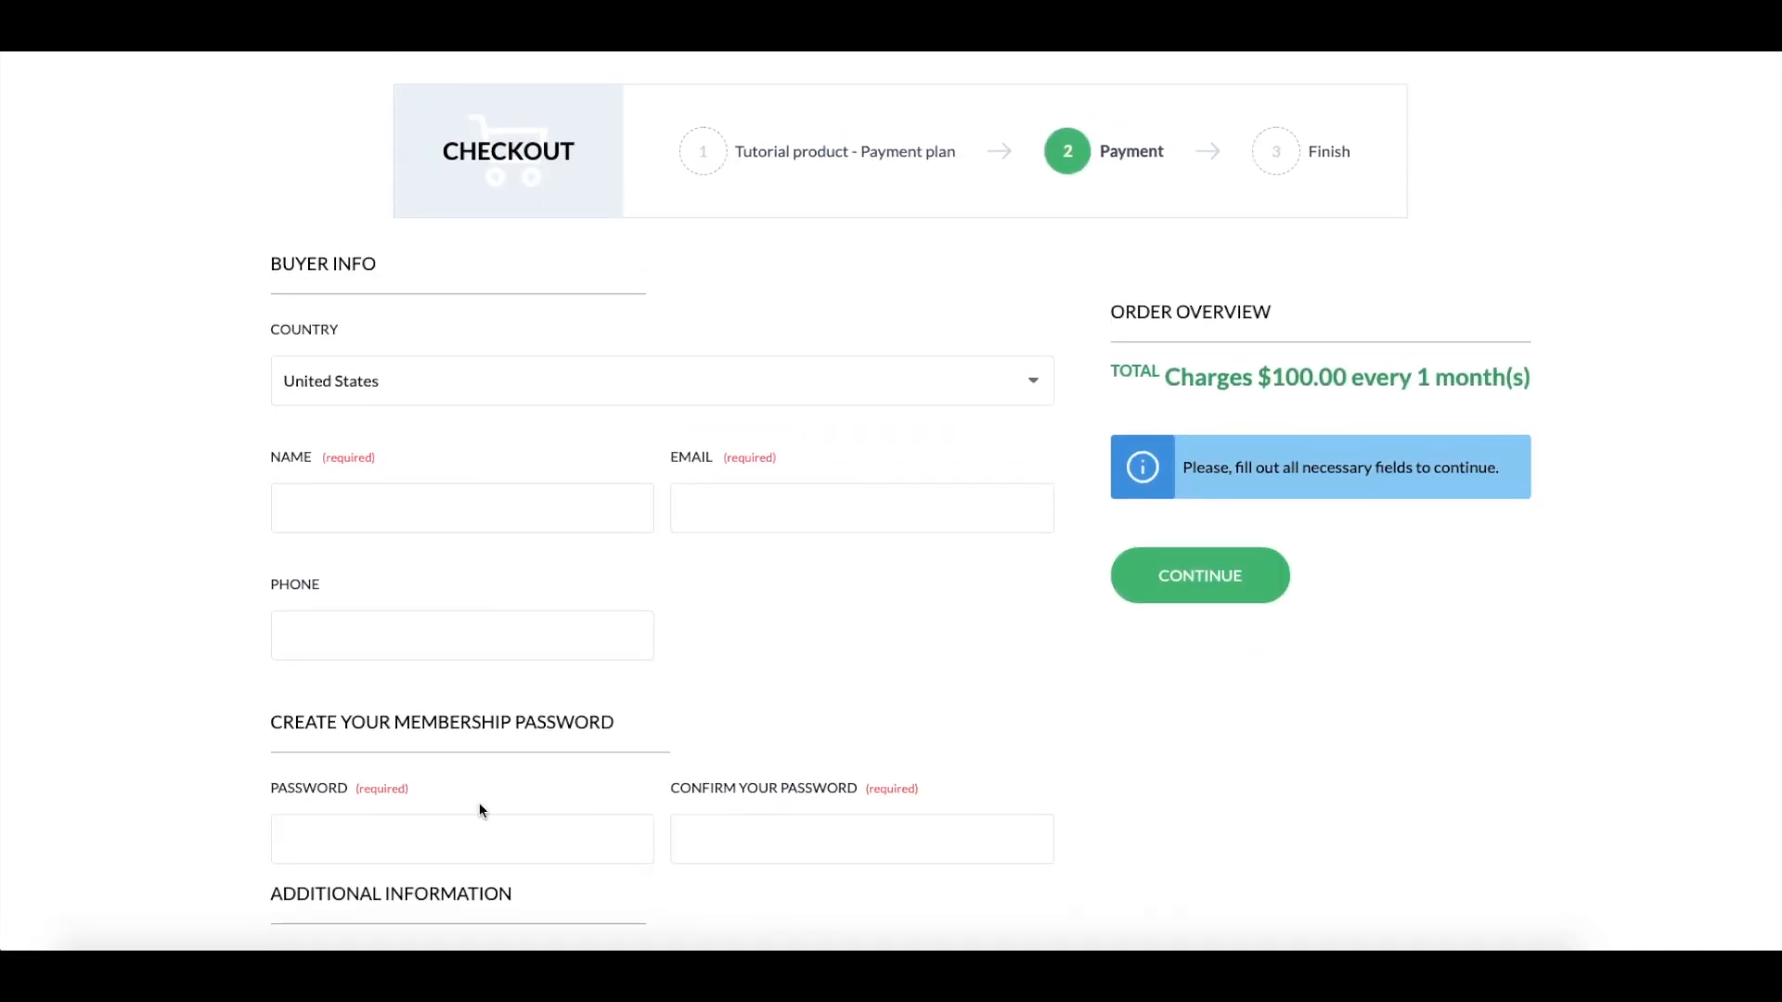
{"action": "scroll", "coordinate": [899, 640], "scroll_direction": "down", "scroll_amount": 1}
{"action": "scroll", "coordinate": [899, 640], "scroll_direction": "up", "scroll_amount": 1}
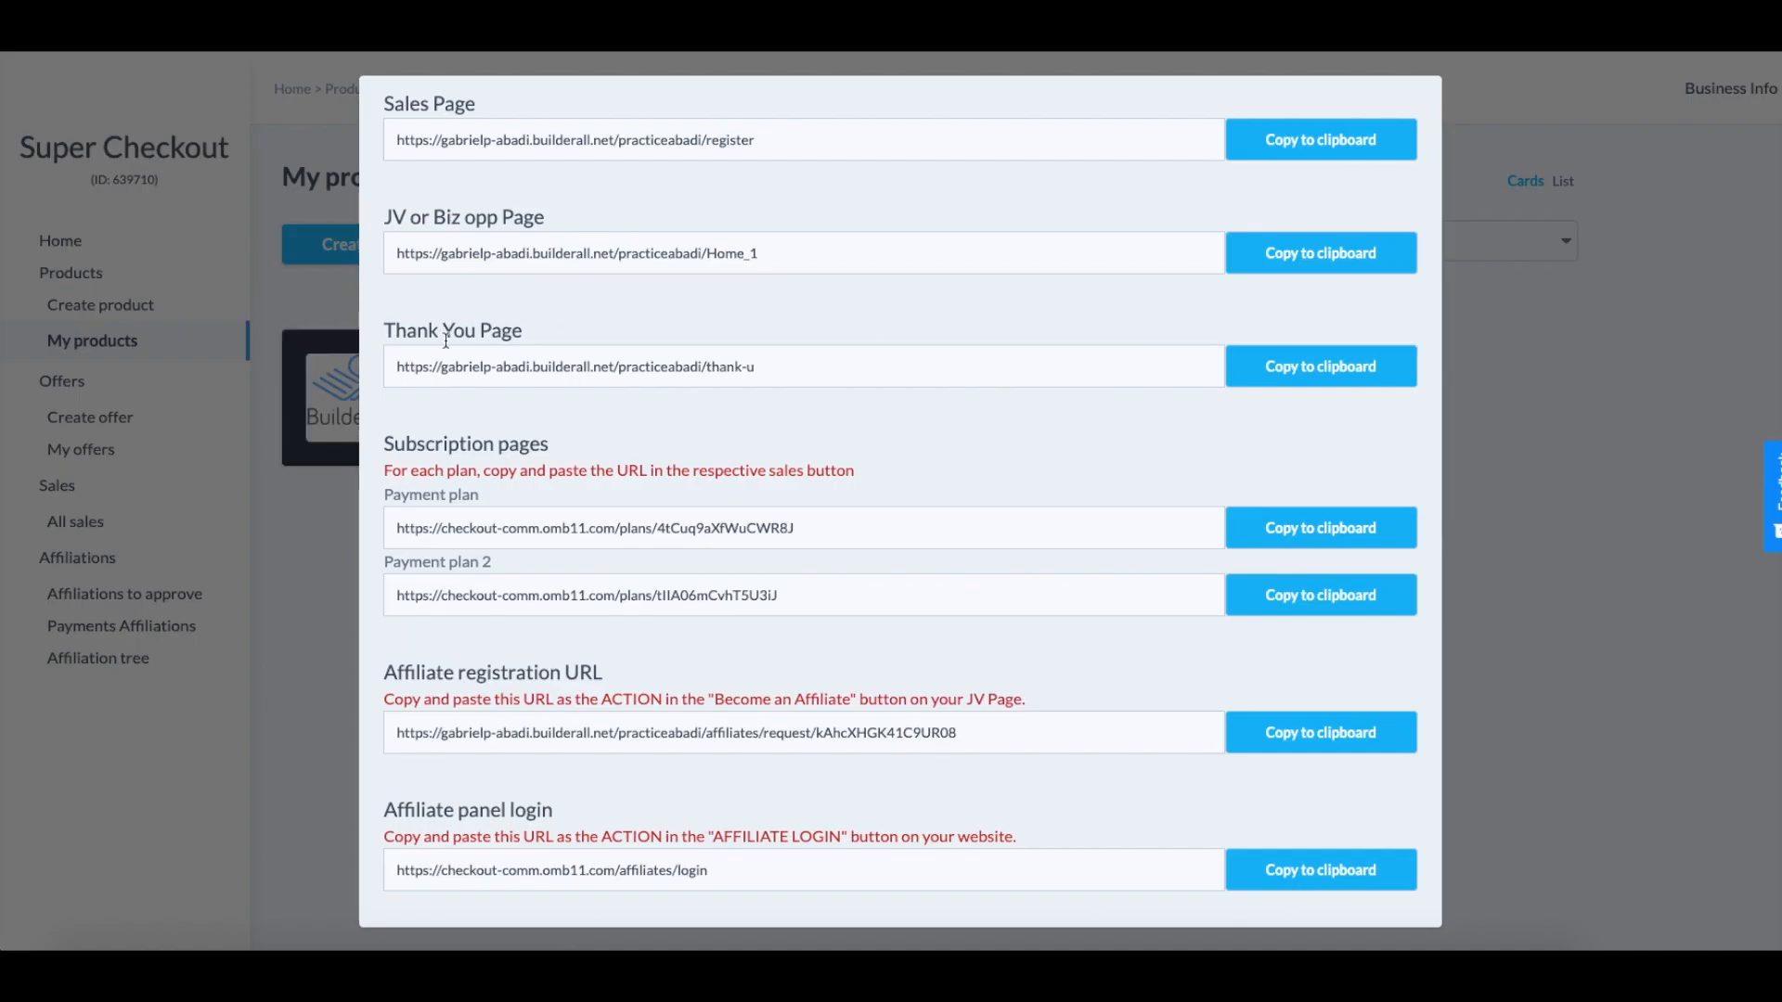
Close the product links, open the Tutorial product's pricing settings for editing, and check that its payment type is Recurring payment
{"action": "left_click", "coordinate": [1557, 472]}
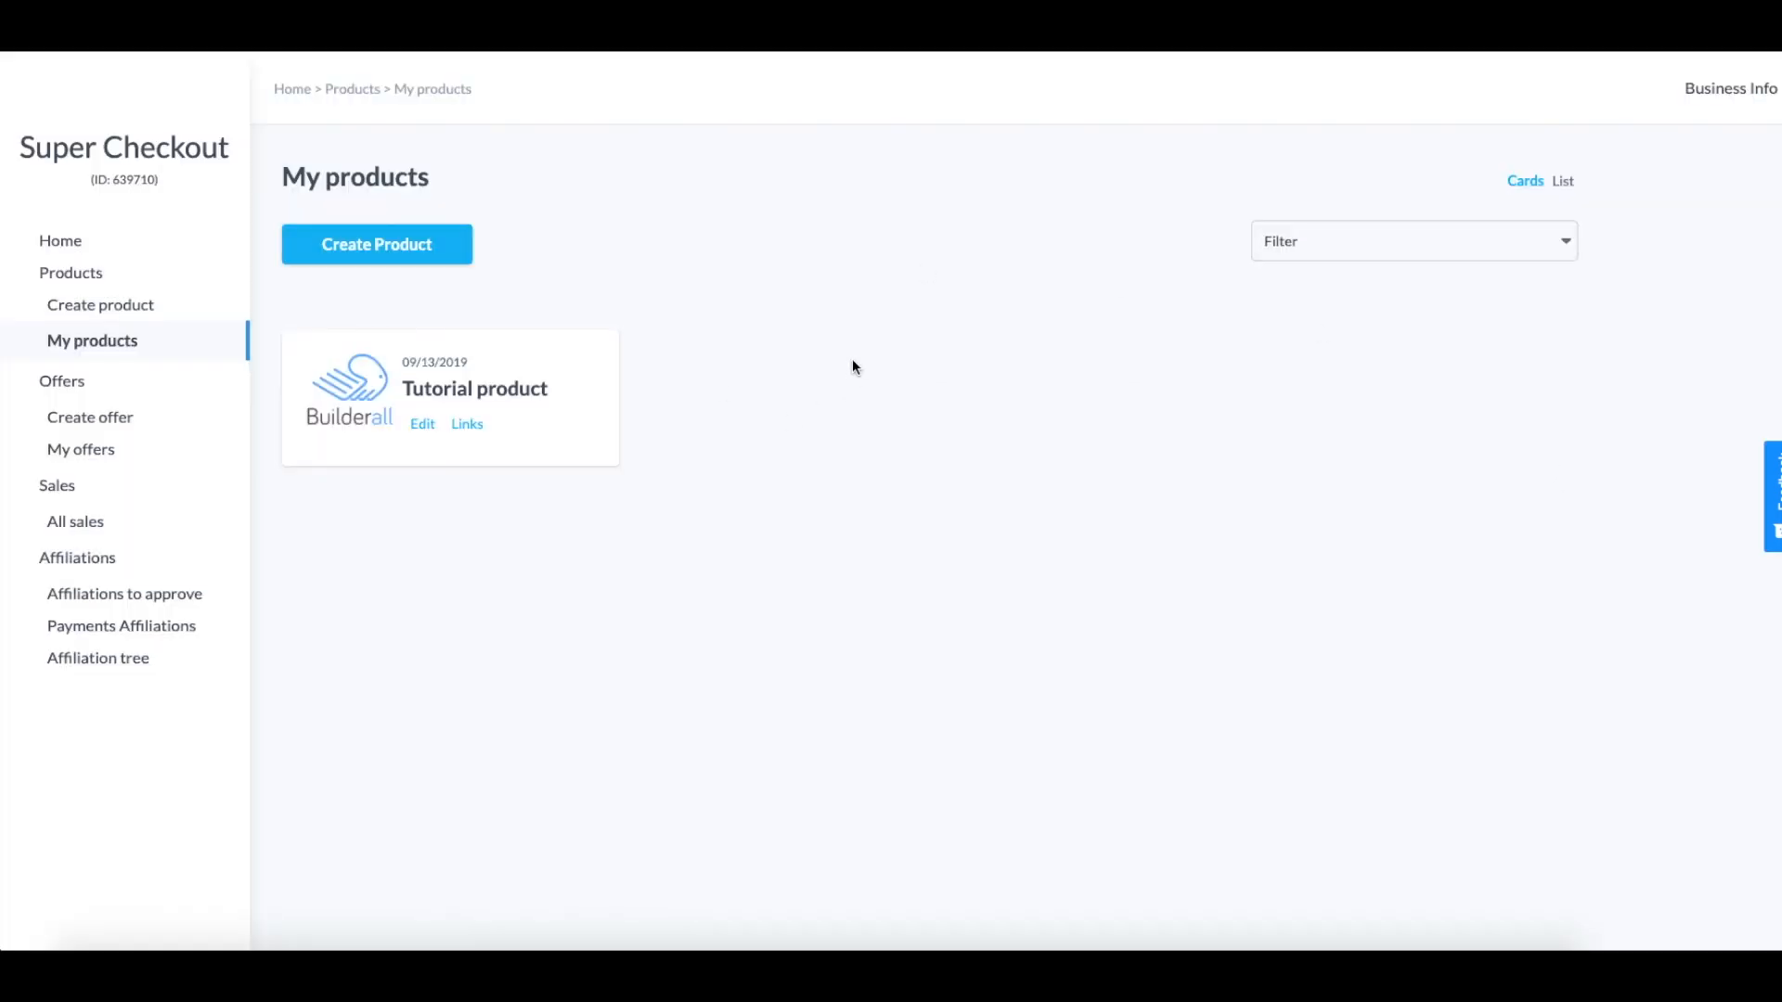
{"action": "left_click", "coordinate": [513, 969]}
{"action": "left_click", "coordinate": [422, 424]}
{"action": "left_click", "coordinate": [427, 241]}
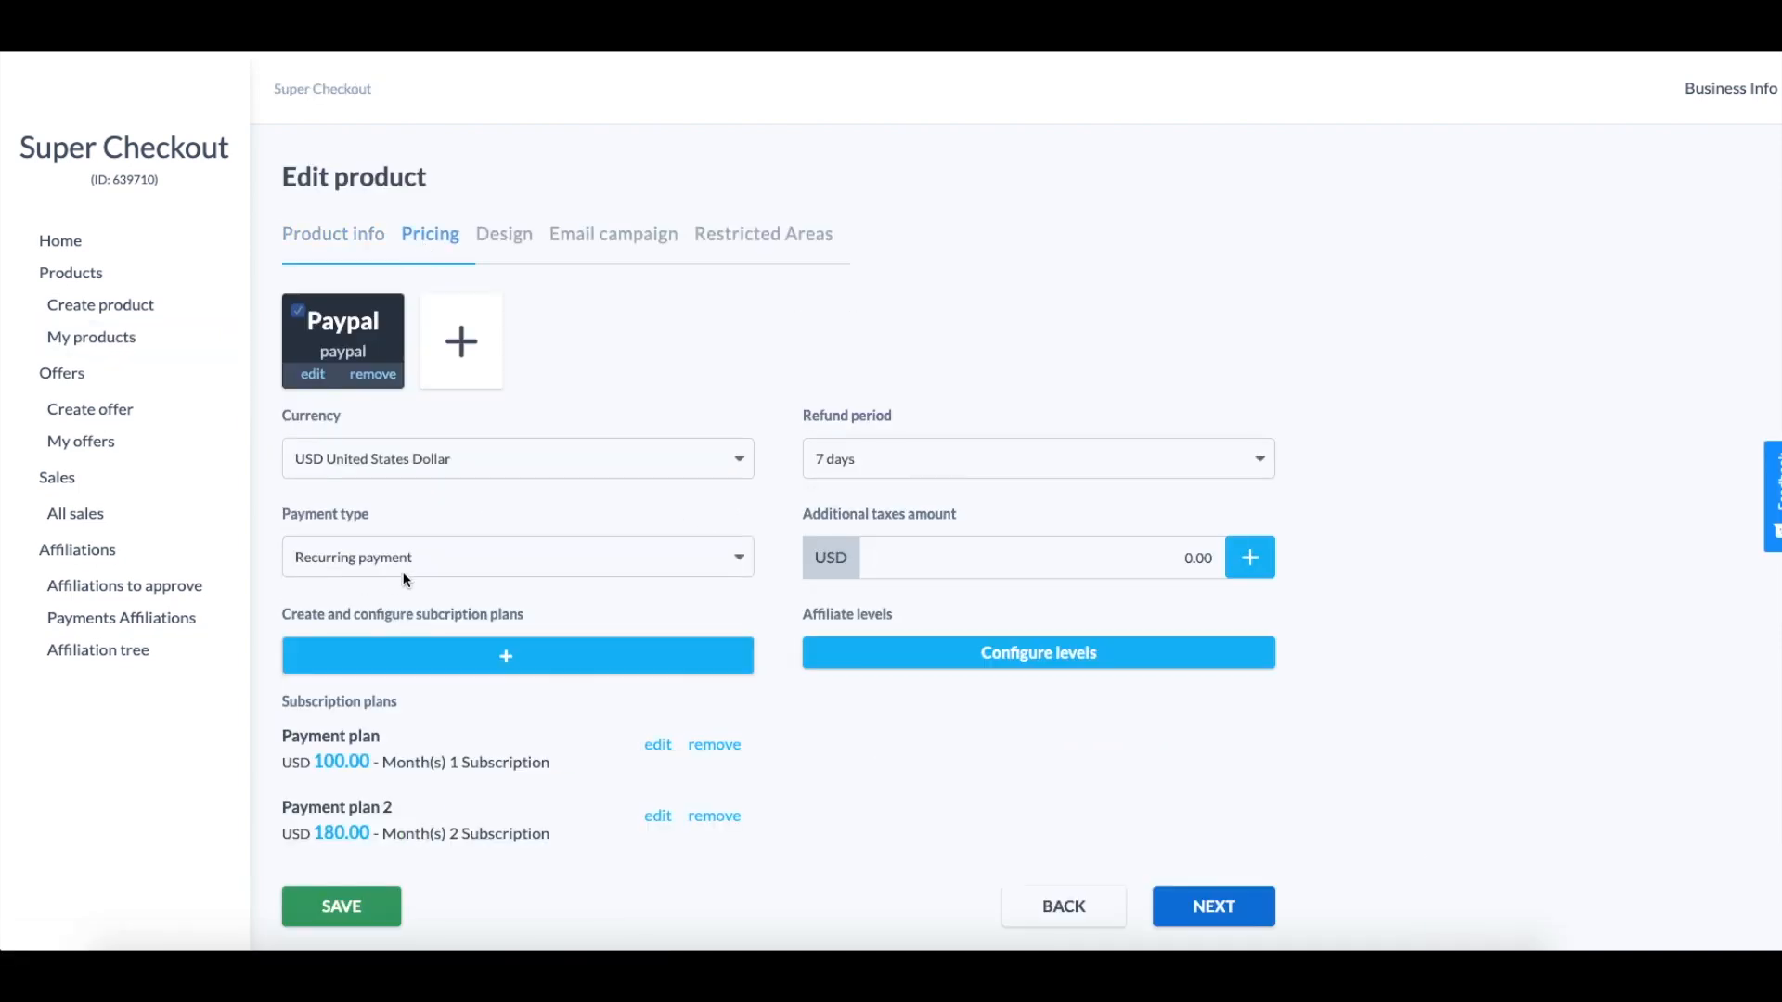
{"action": "left_click", "coordinate": [332, 564]}
{"action": "left_click", "coordinate": [505, 554]}
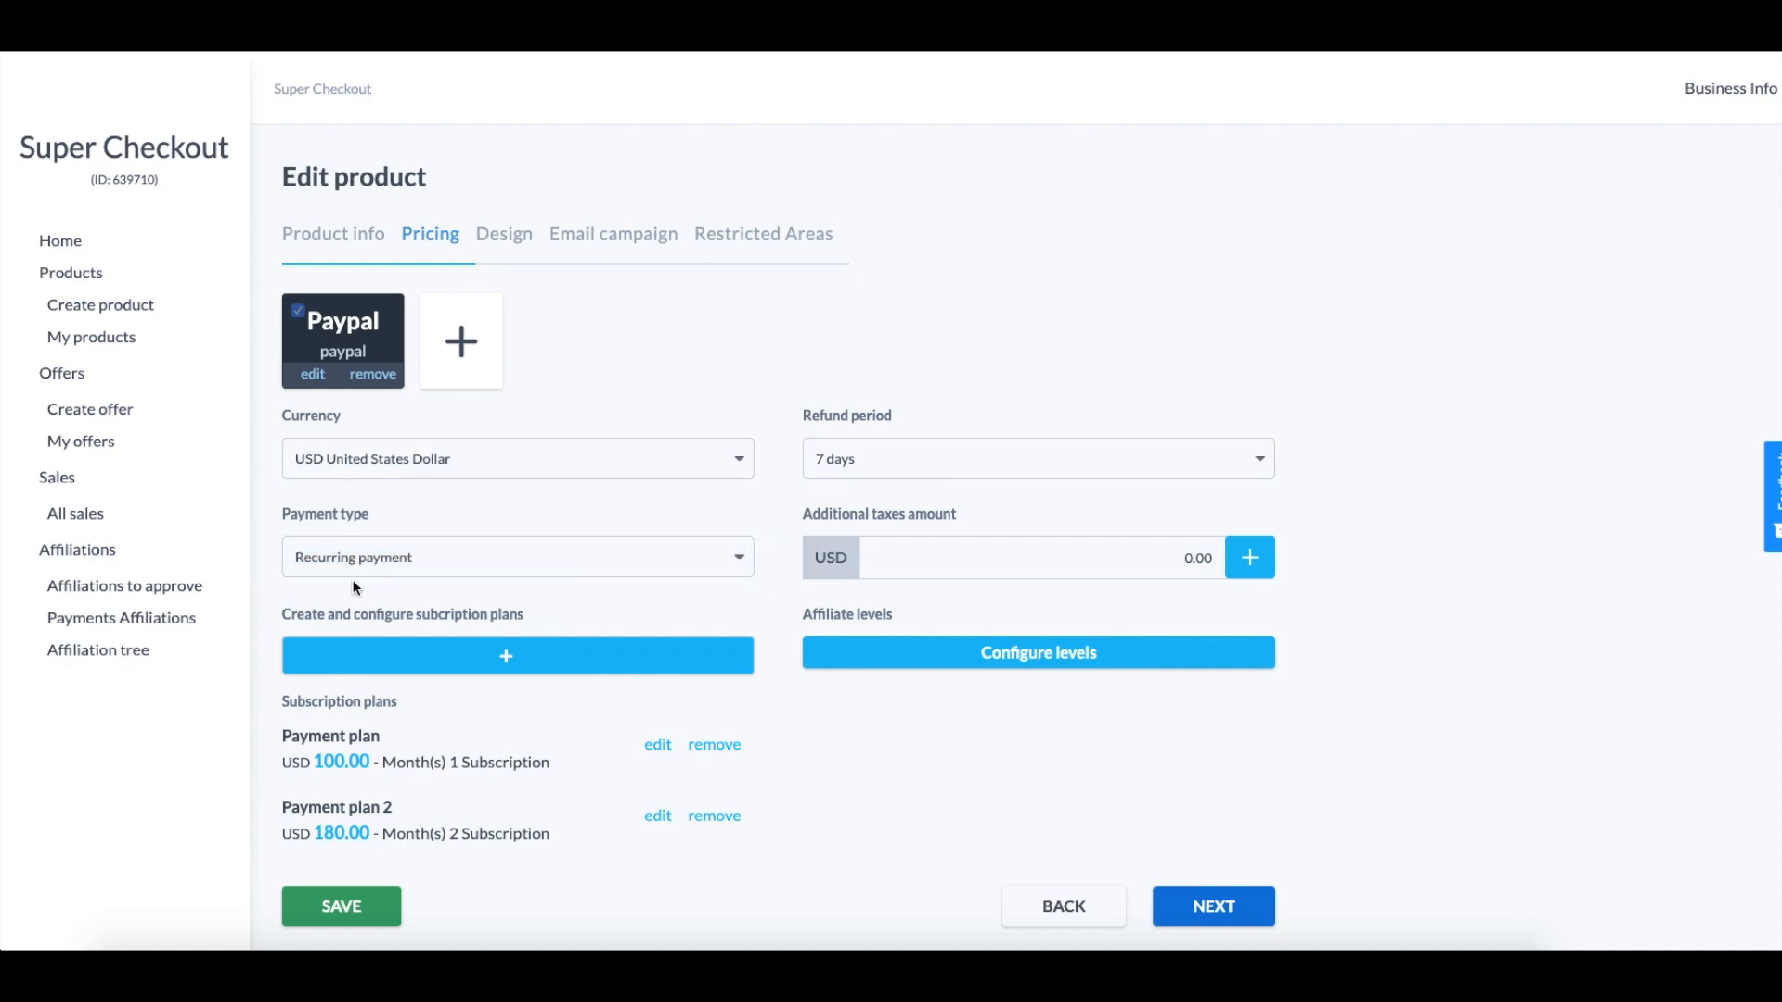